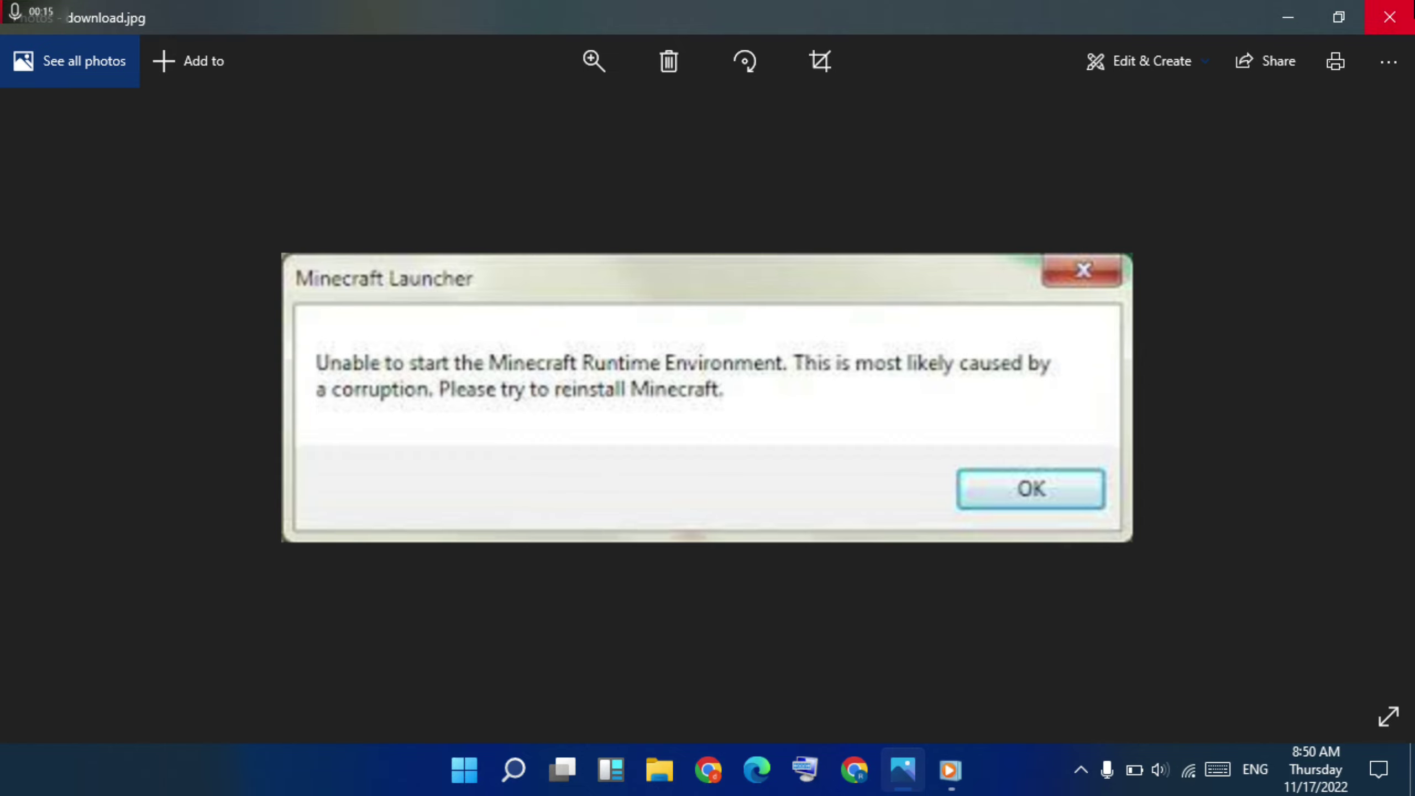
# Minimize the Photos window with the Minecraft Launcher error screenshot to reveal the desktop
pyautogui.click(1287, 16)
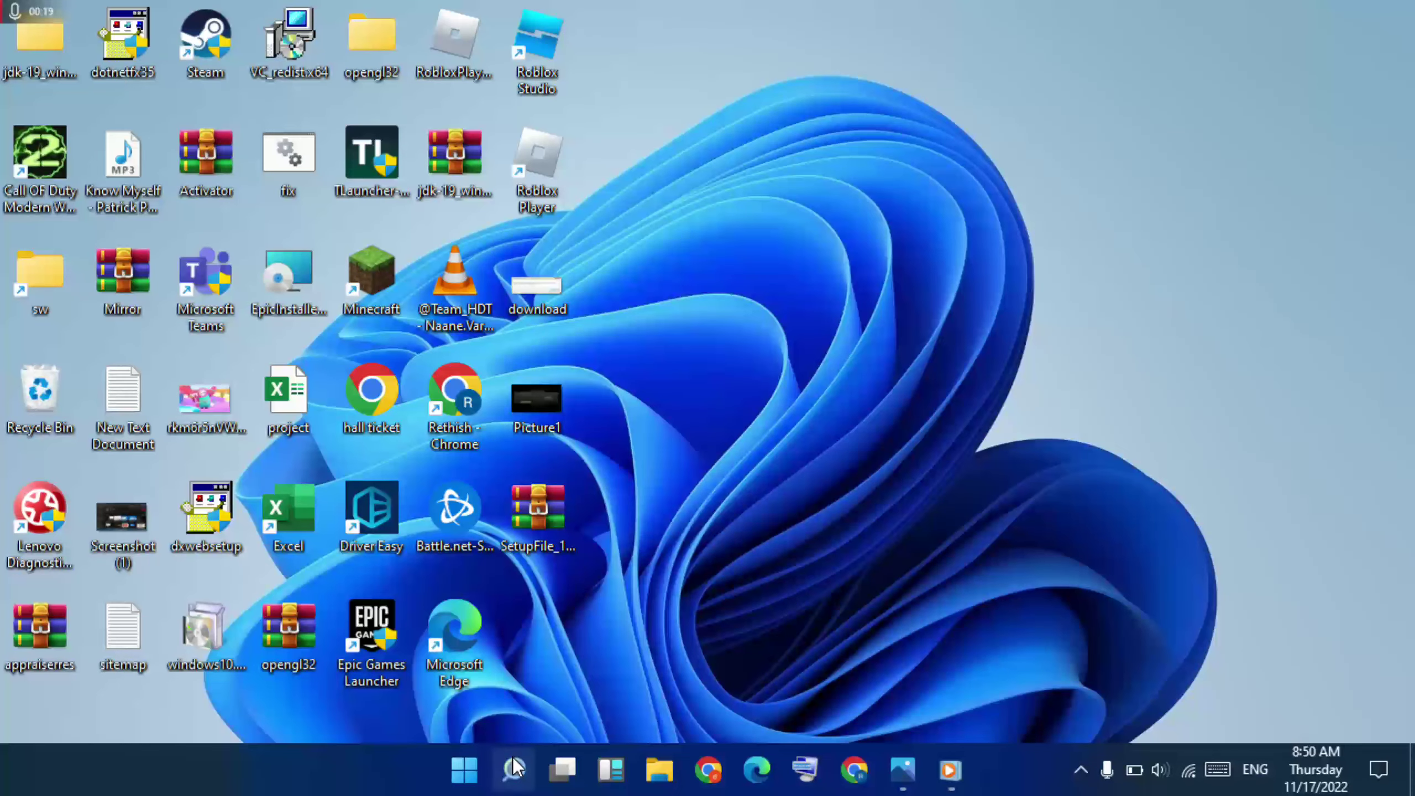
# Search Windows for 'settings' and launch the Settings app from the results
pyautogui.click(513, 767)
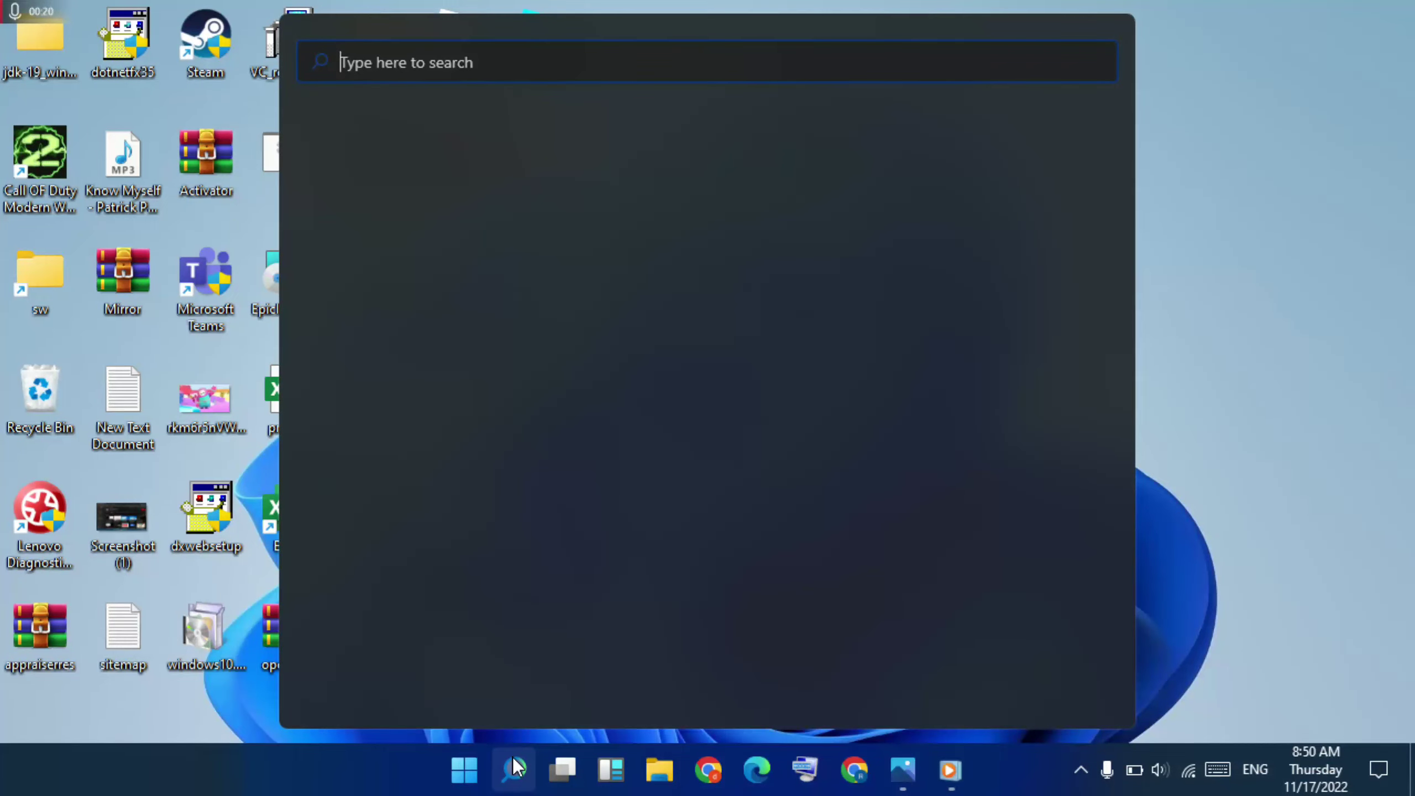
pyautogui.write('see')
pyautogui.press('BackSpace')
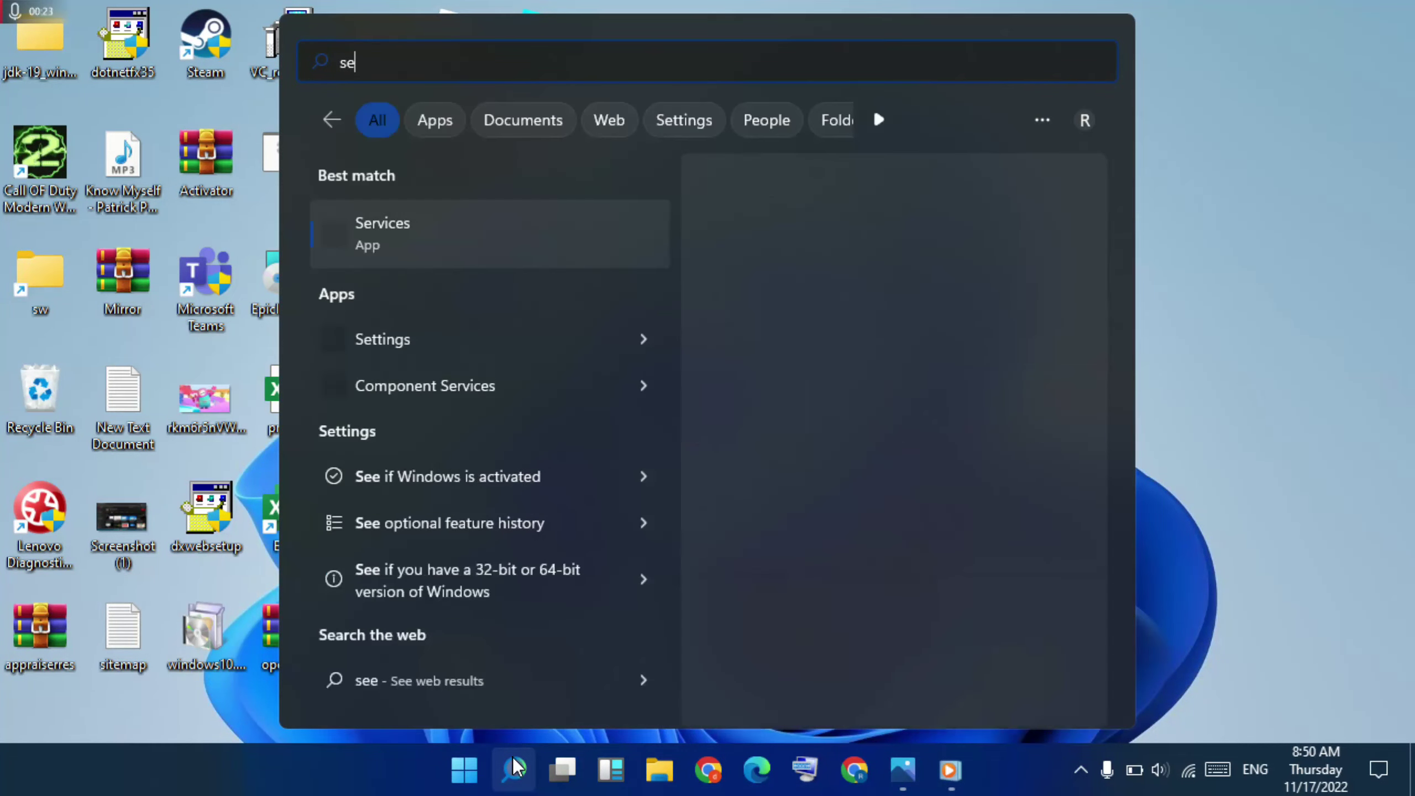
pyautogui.write('ttings')
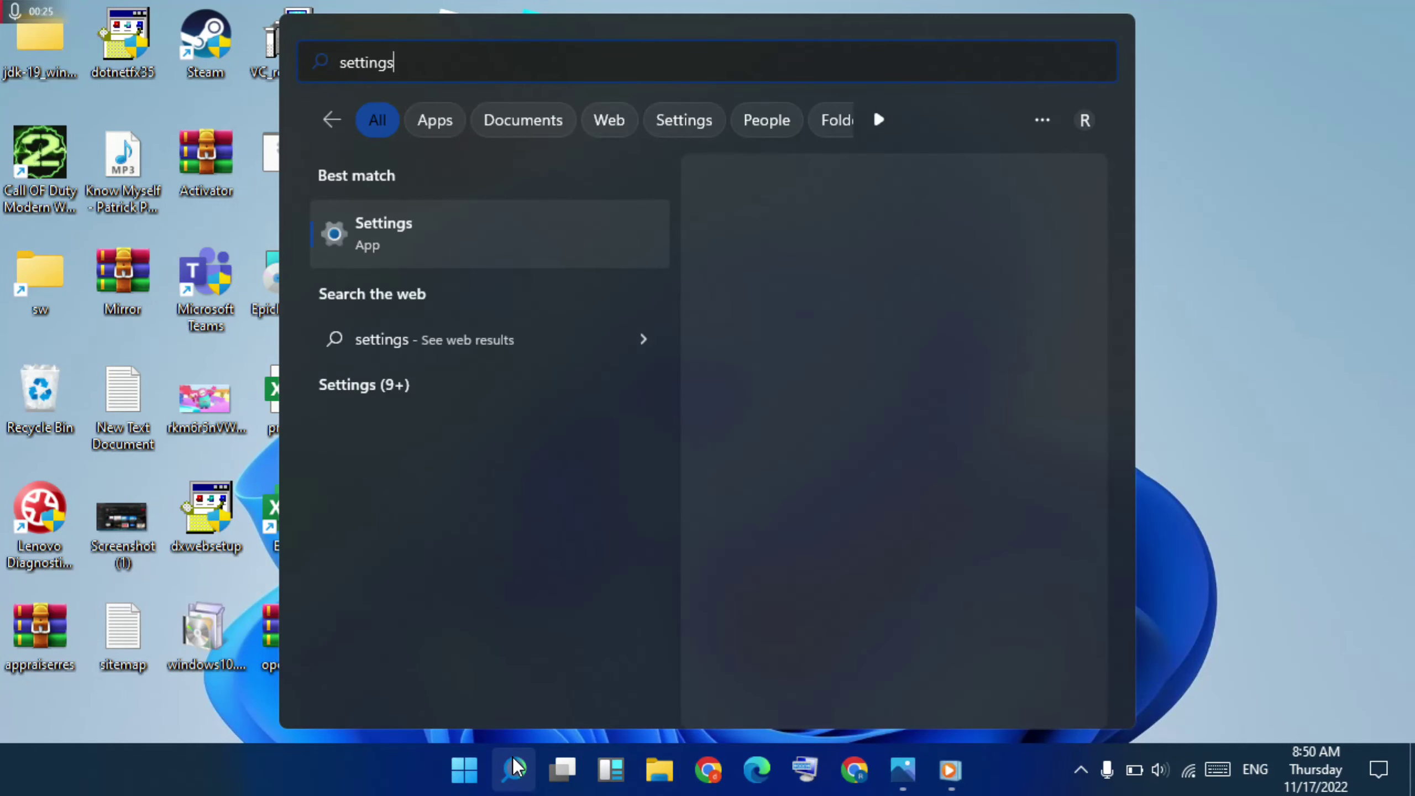
pyautogui.click(520, 247)
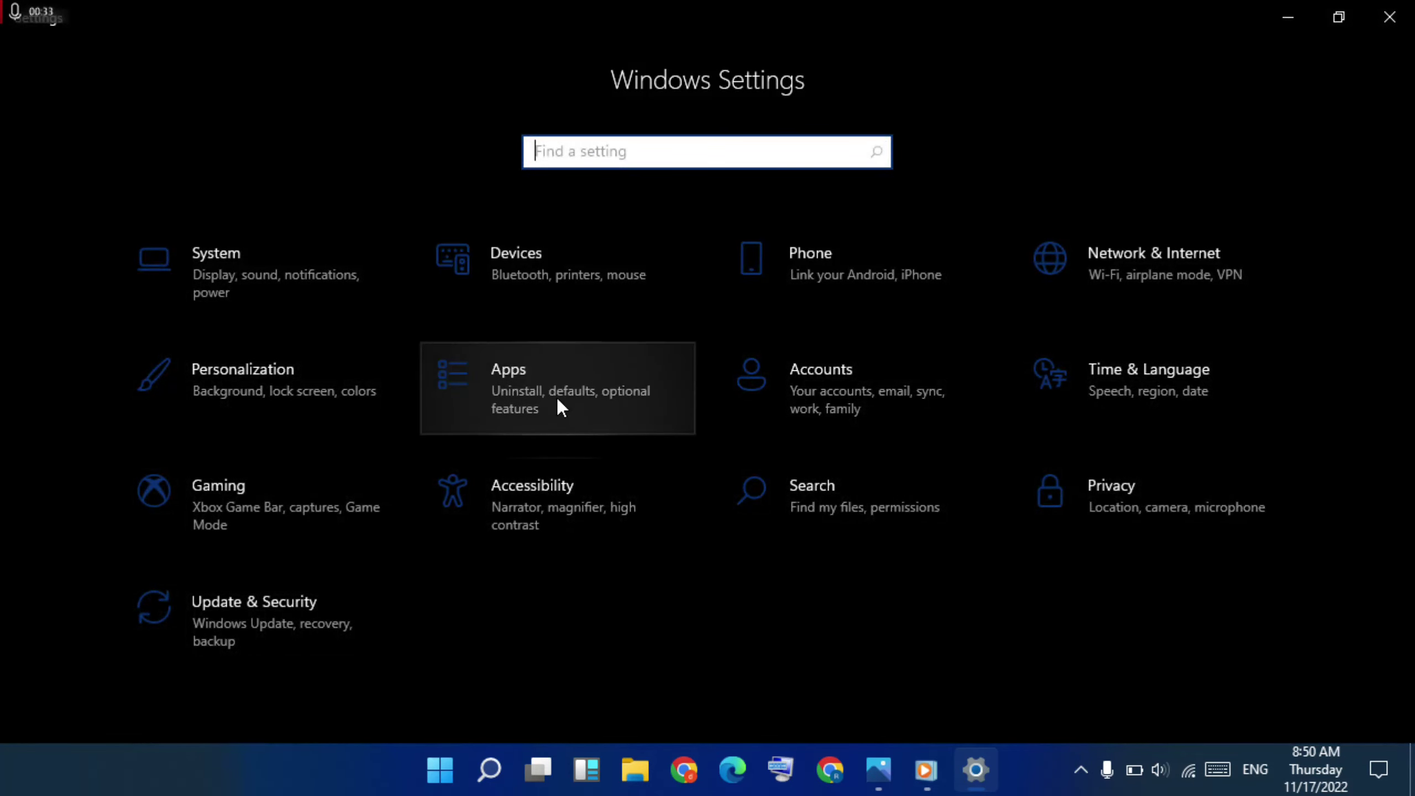
# Open Apps, find Minecraft Launcher in Apps & features, and expand its entry
pyautogui.click(567, 393)
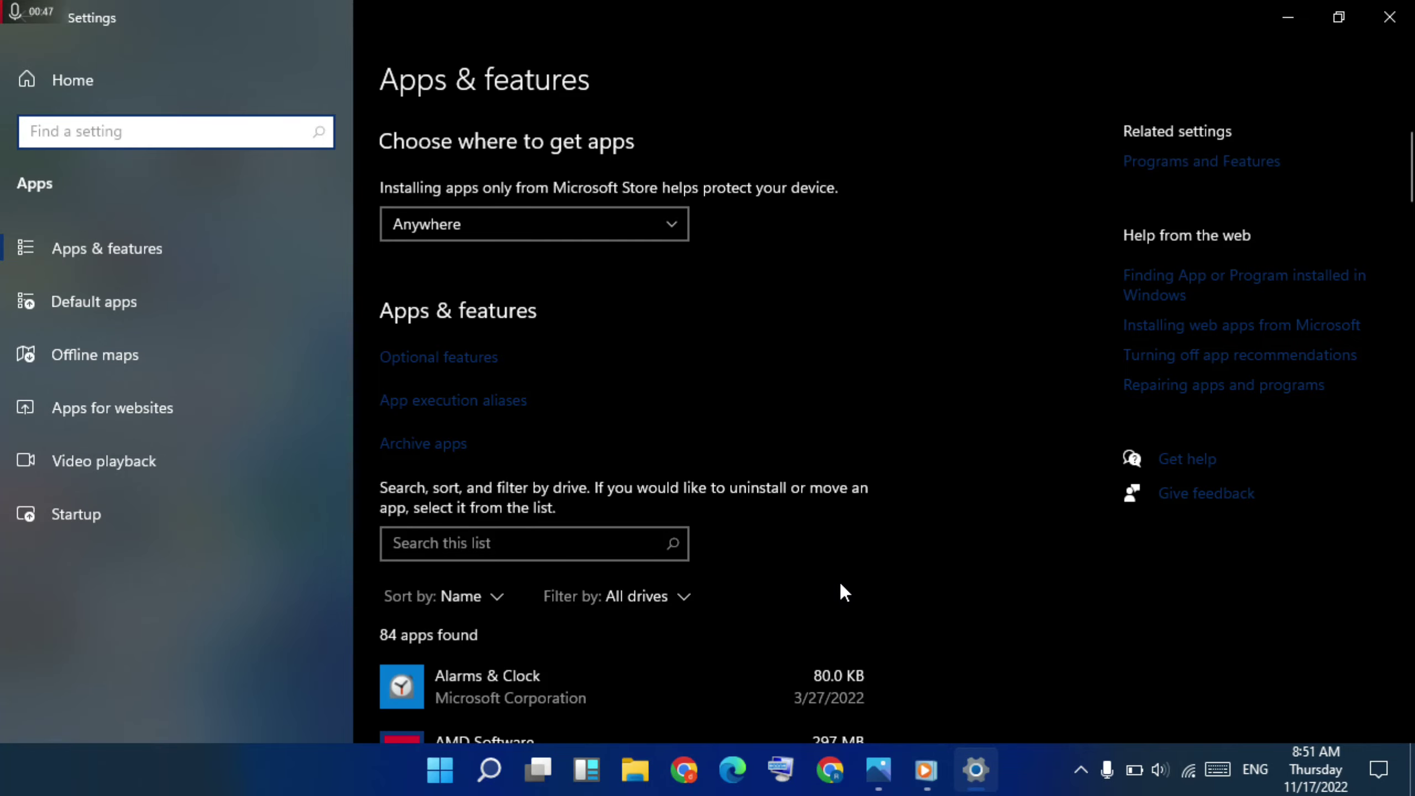
pyautogui.scroll(-15, 841, 586)
pyautogui.scroll(-20, 842, 585)
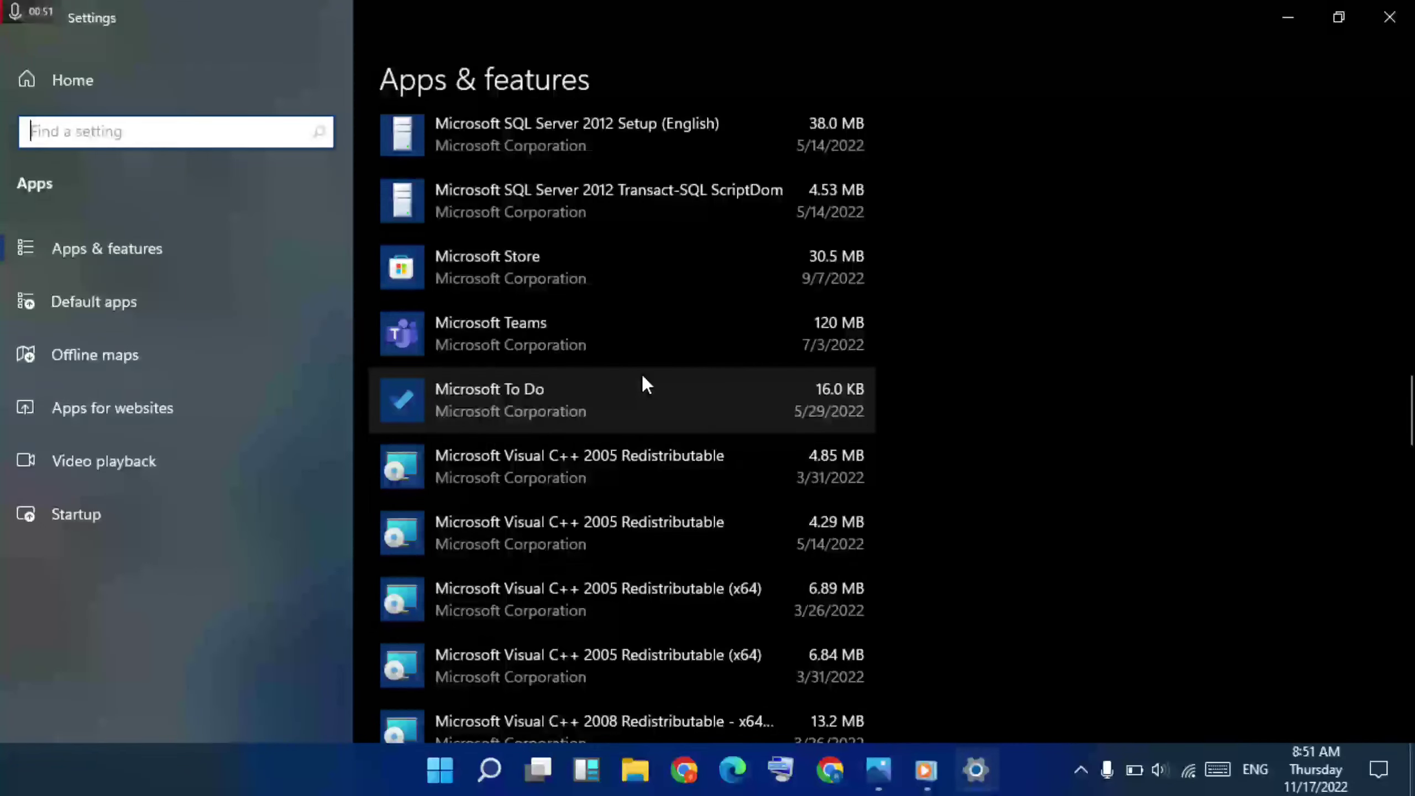
pyautogui.scroll(-20, 642, 375)
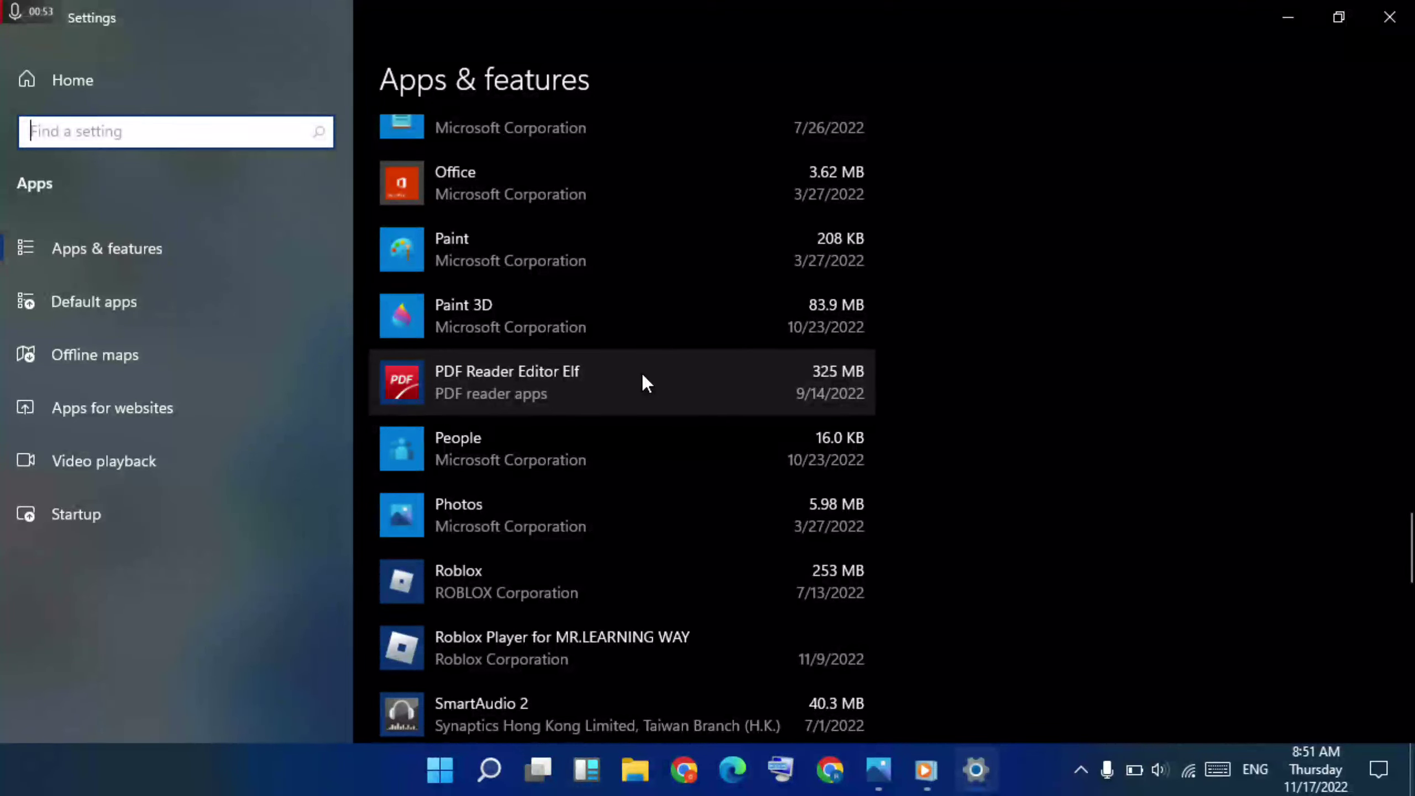
pyautogui.scroll(-5, 642, 374)
pyautogui.scroll(15, 641, 371)
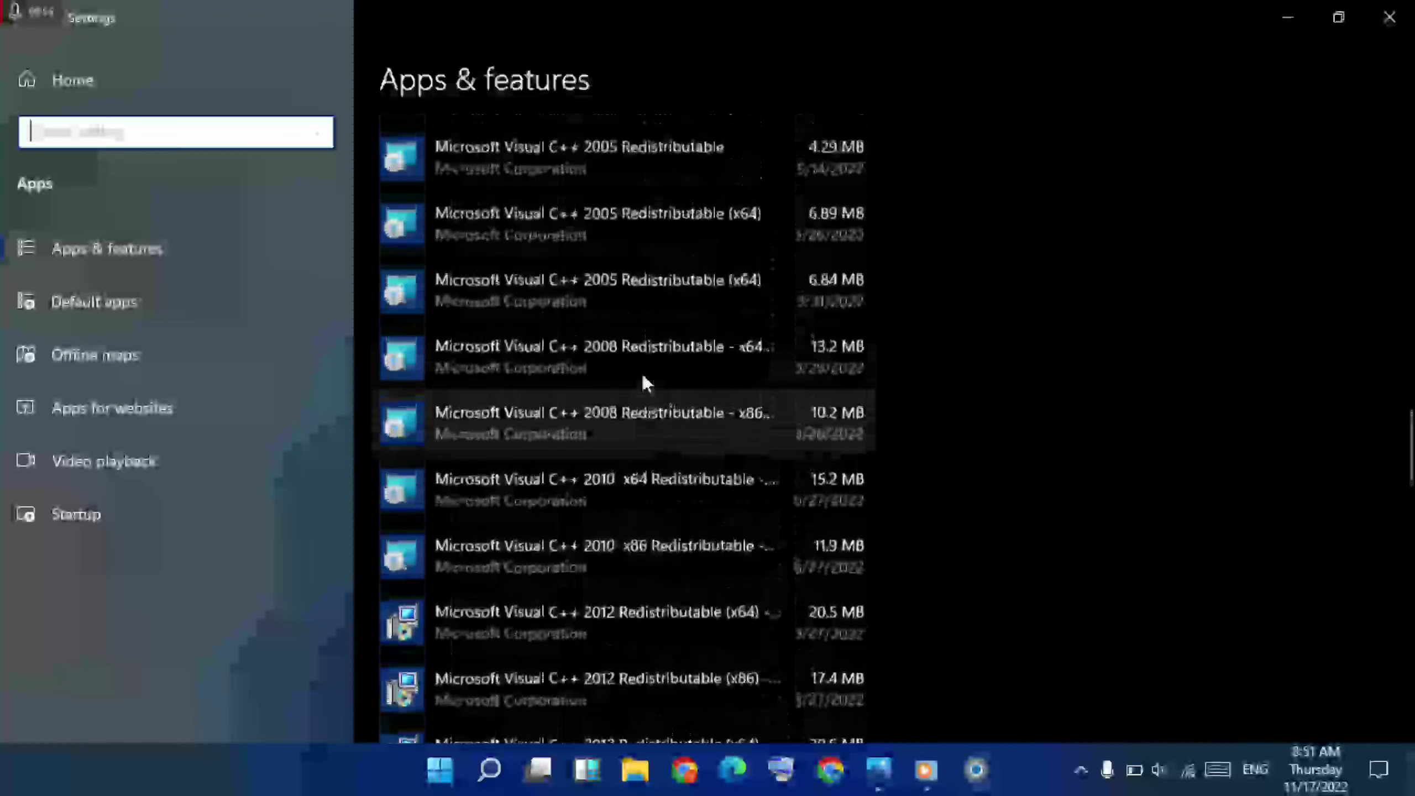
pyautogui.scroll(-15, 641, 372)
pyautogui.scroll(3, 643, 376)
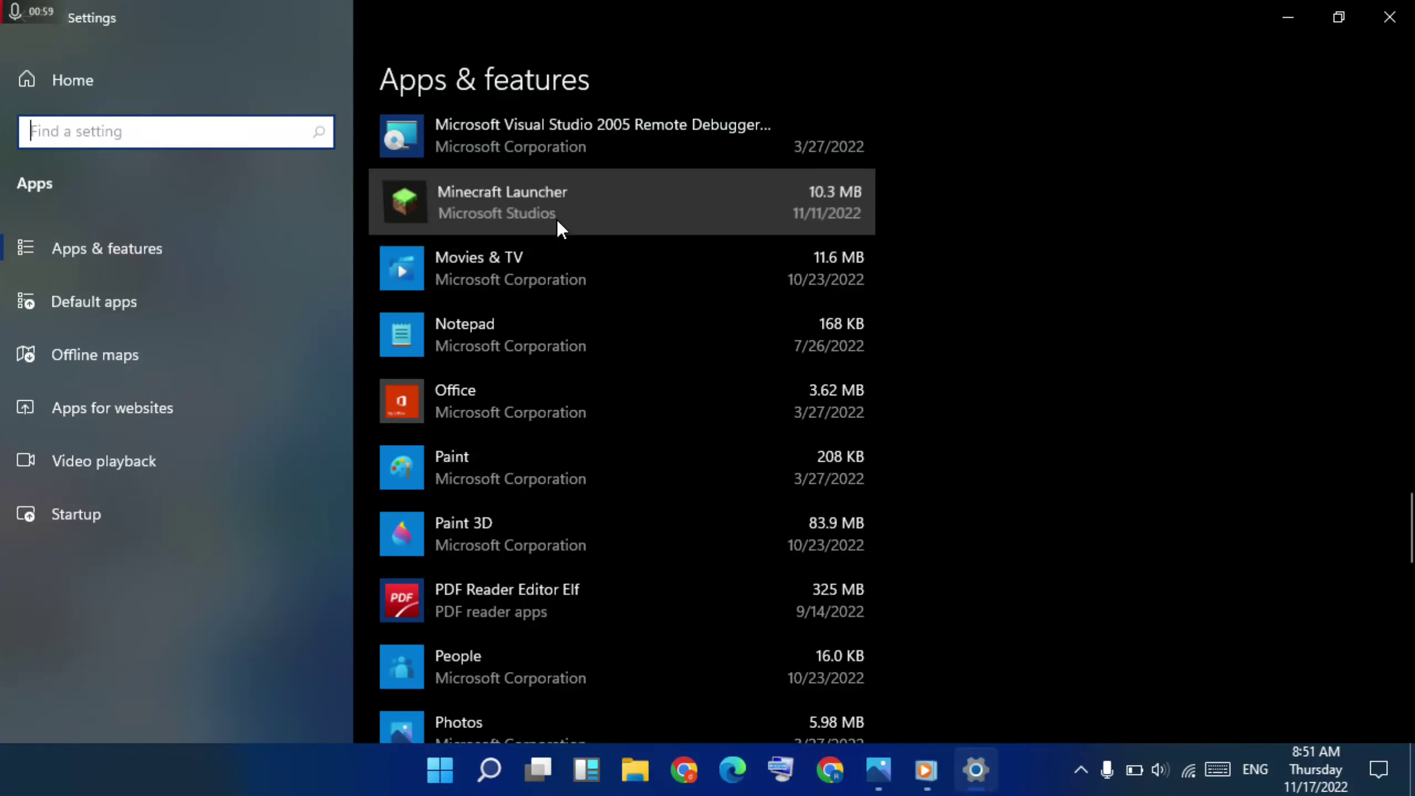
pyautogui.click(557, 219)
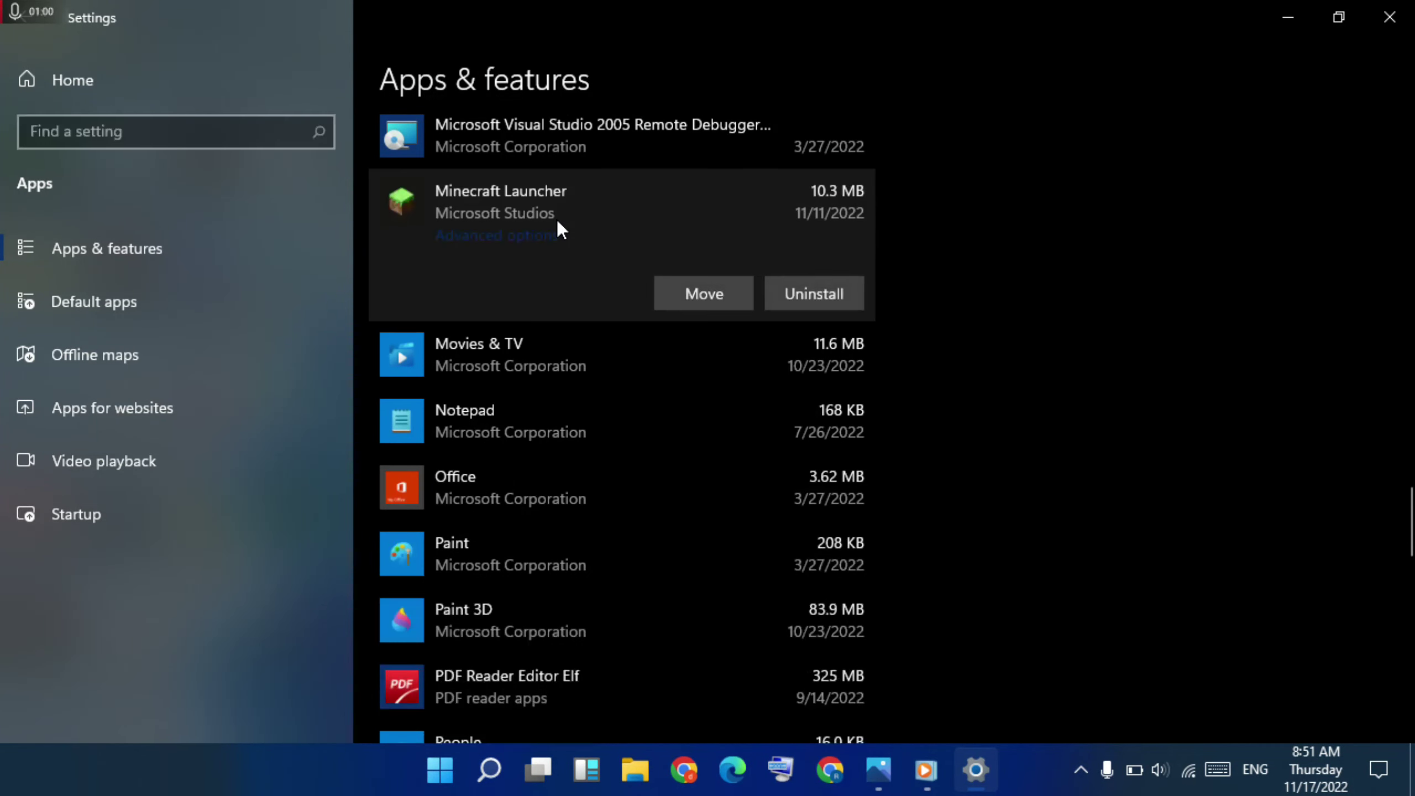
# In Minecraft Launcher's Advanced options, run Repair, then Reset and confirm the reset
pyautogui.click(506, 235)
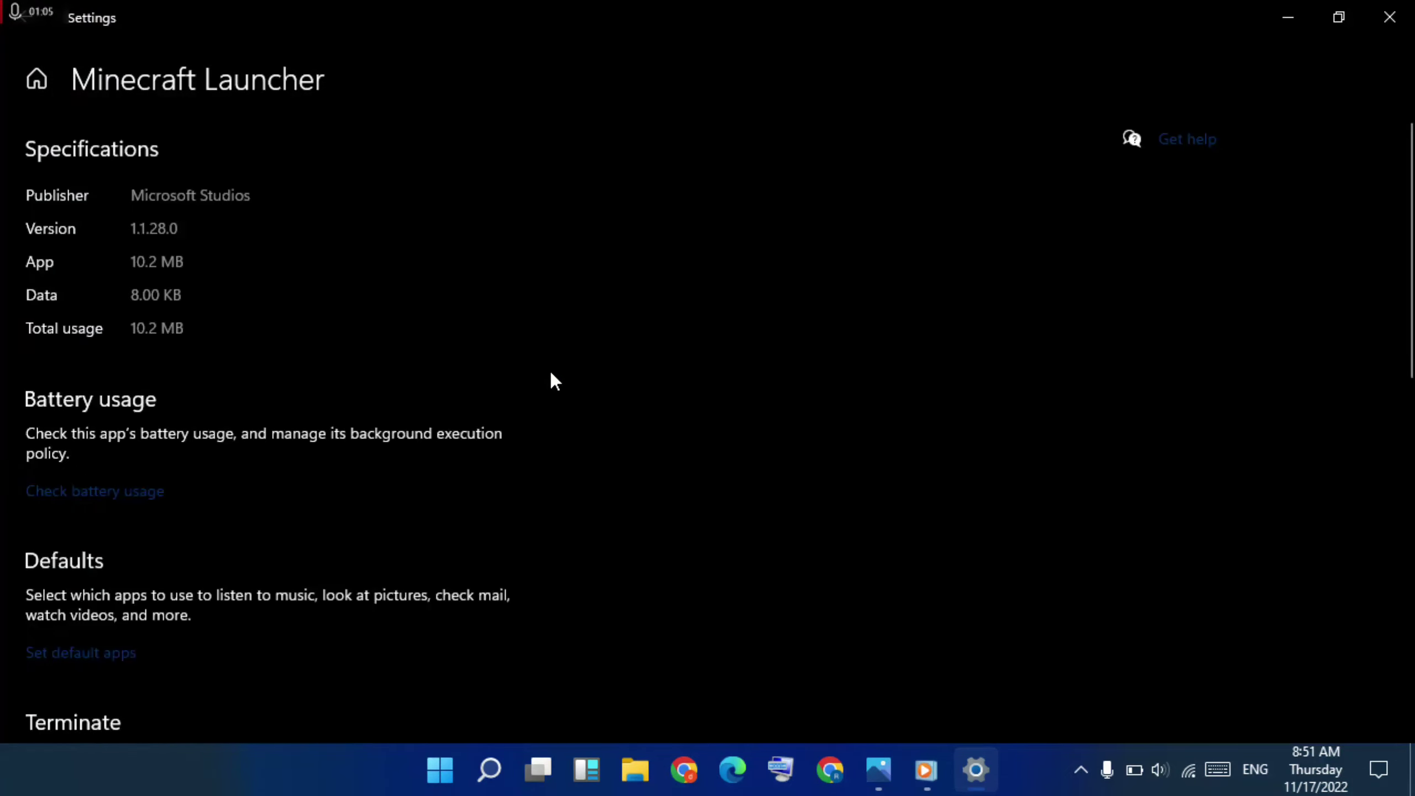
pyautogui.scroll(-8, 550, 381)
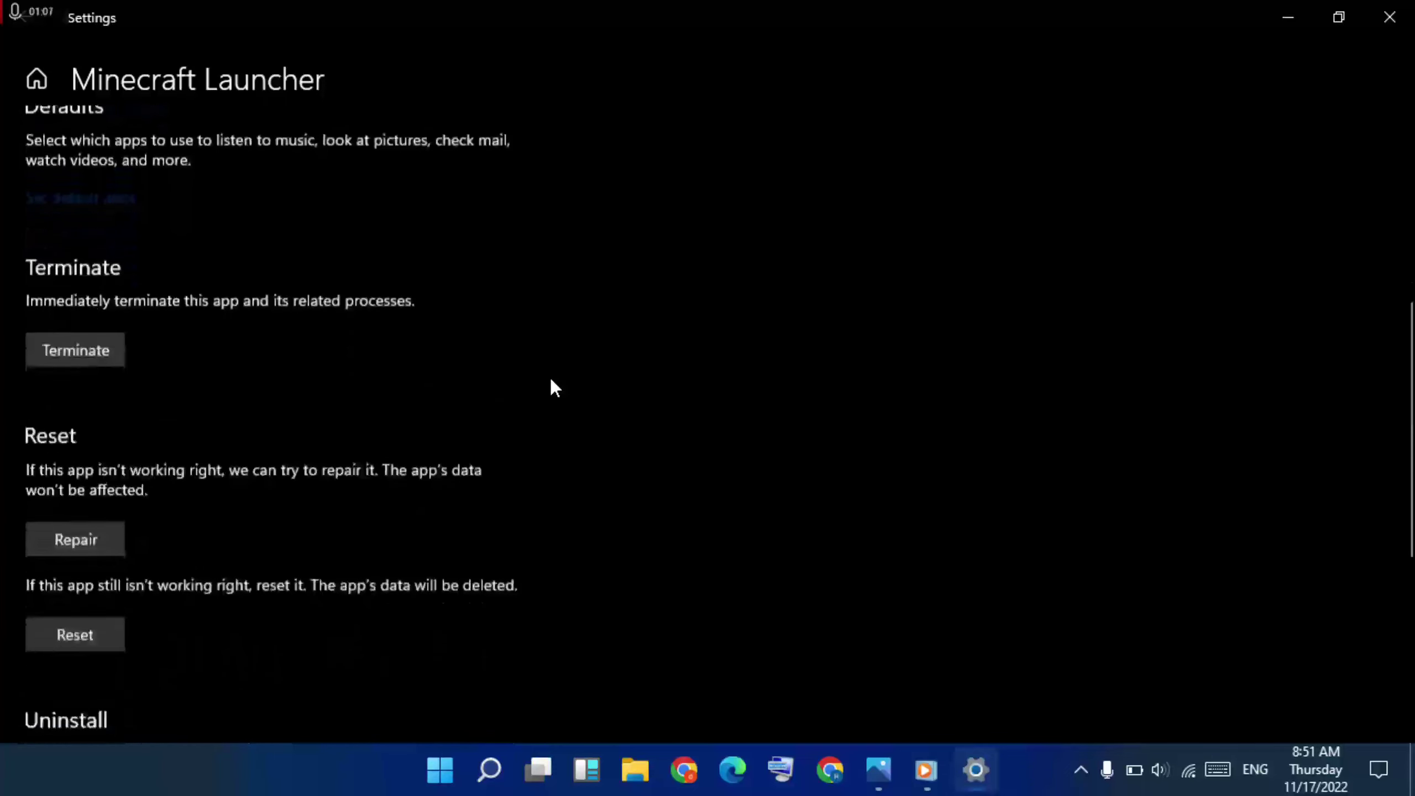
pyautogui.click(89, 506)
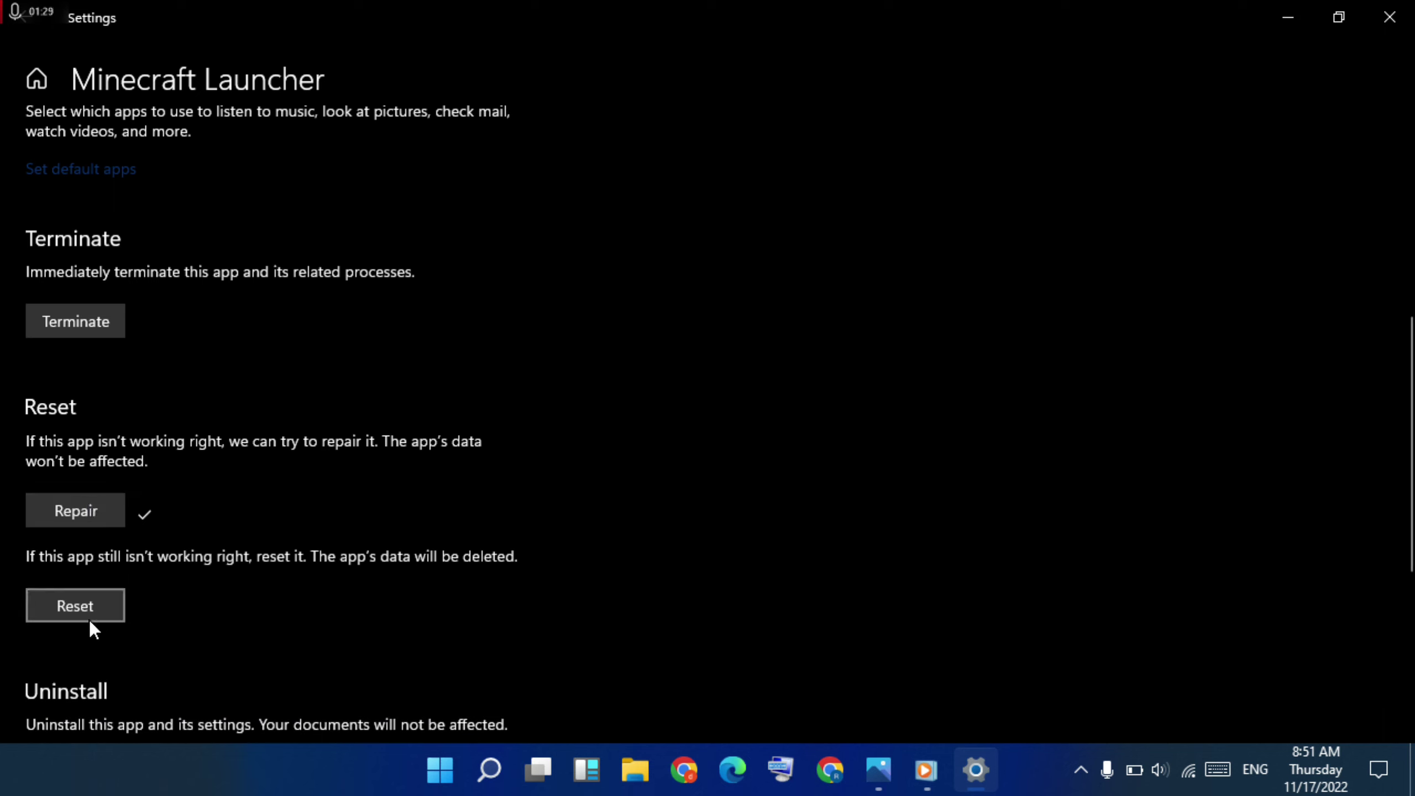
pyautogui.click(73, 611)
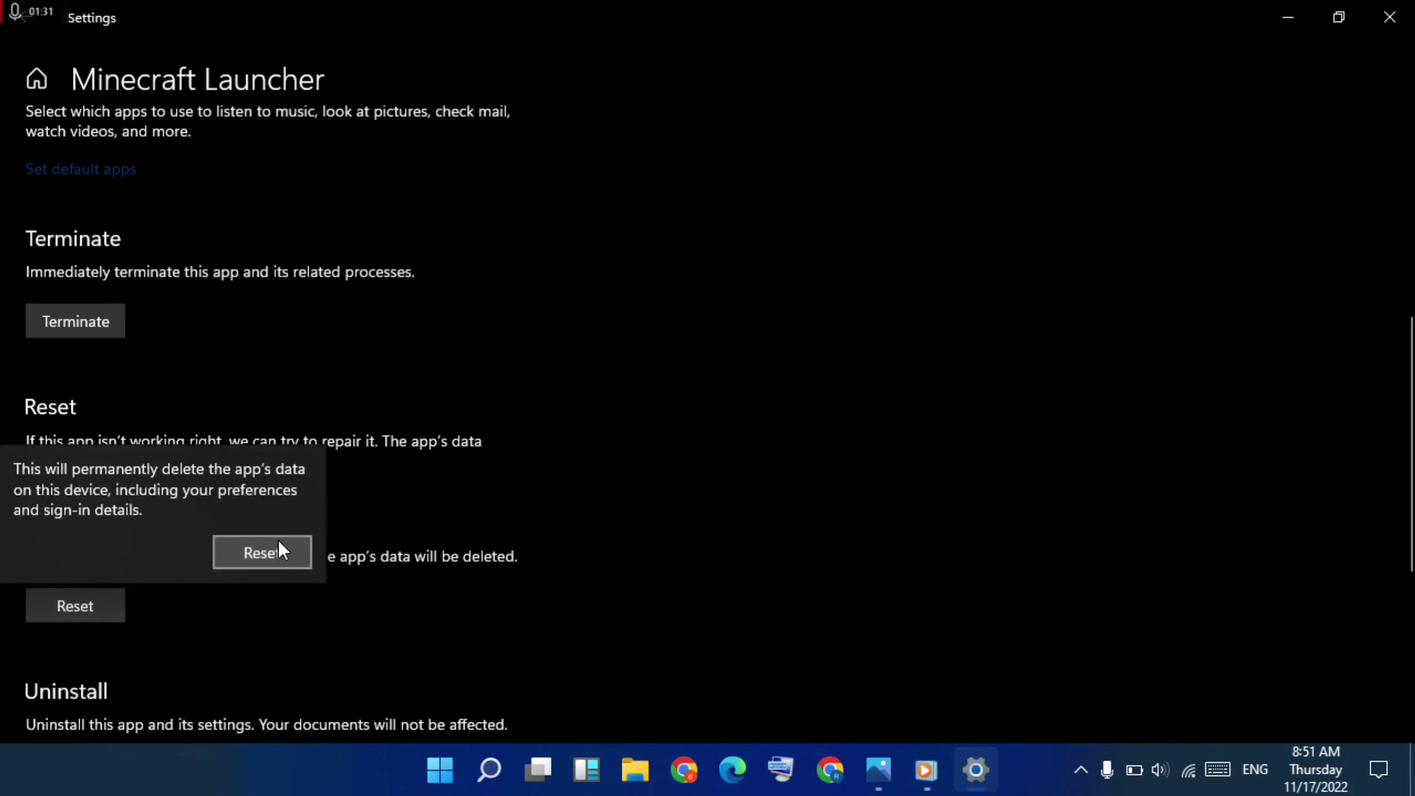
pyautogui.click(278, 550)
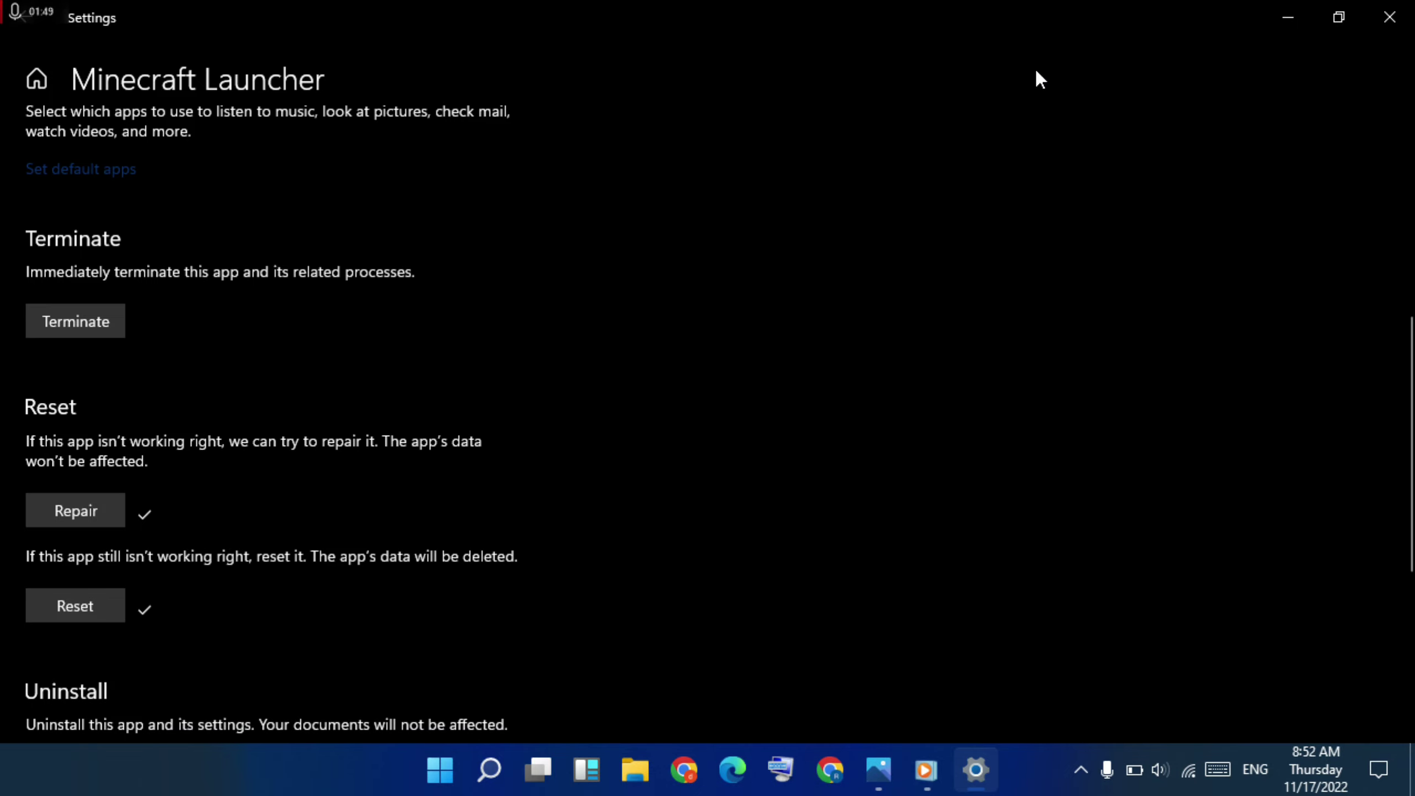
# Close Settings, launch Chrome, and search Windows for 'control panel'
pyautogui.click(1390, 17)
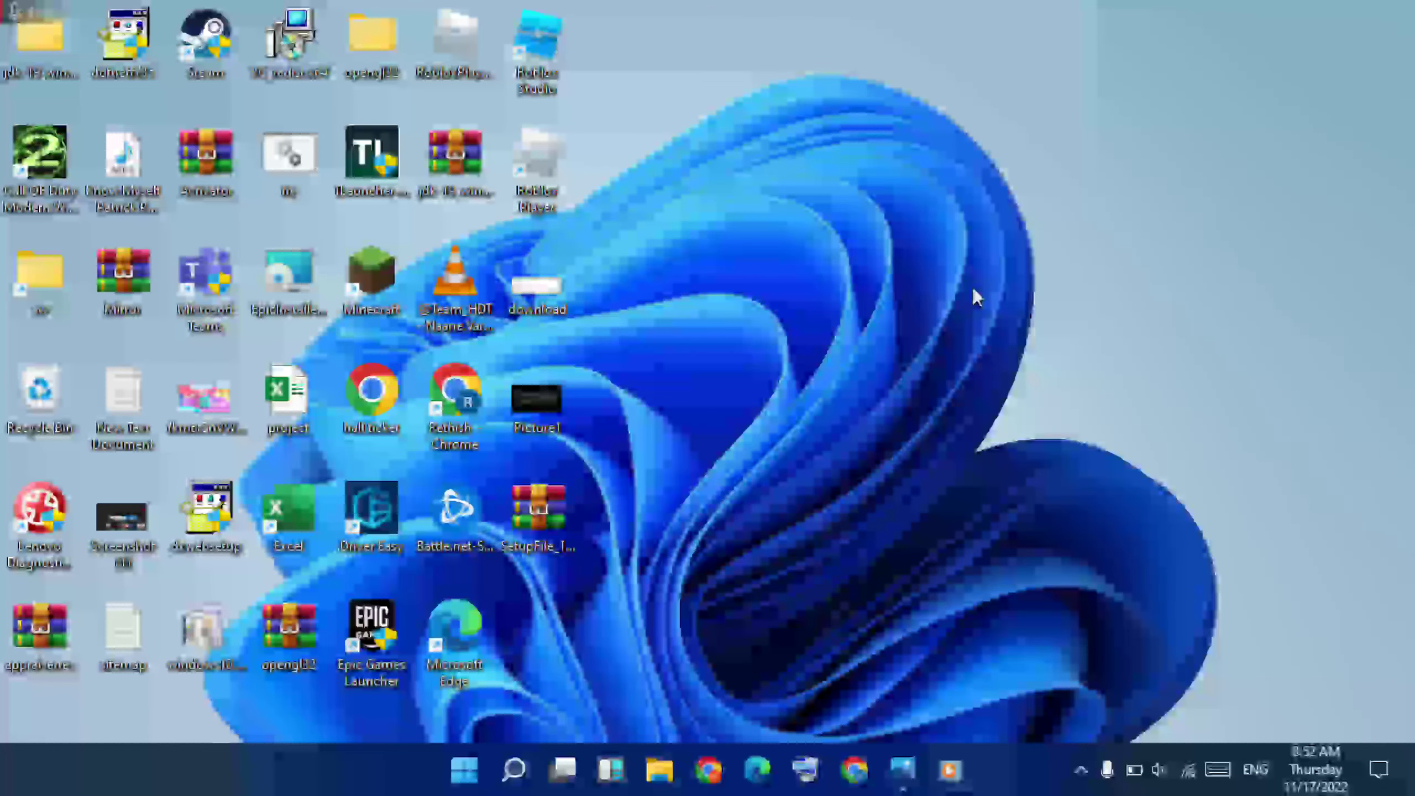
pyautogui.click(852, 772)
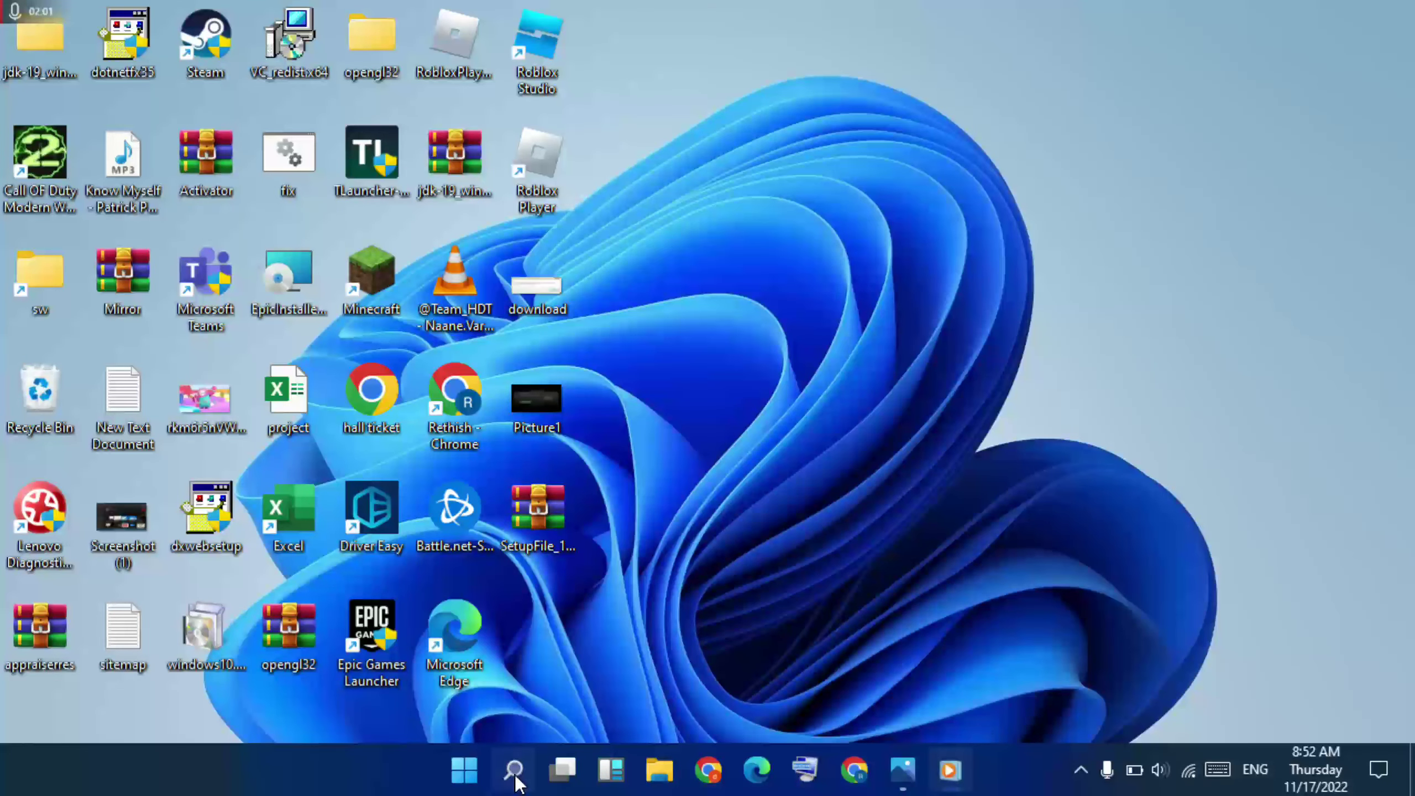
pyautogui.click(514, 771)
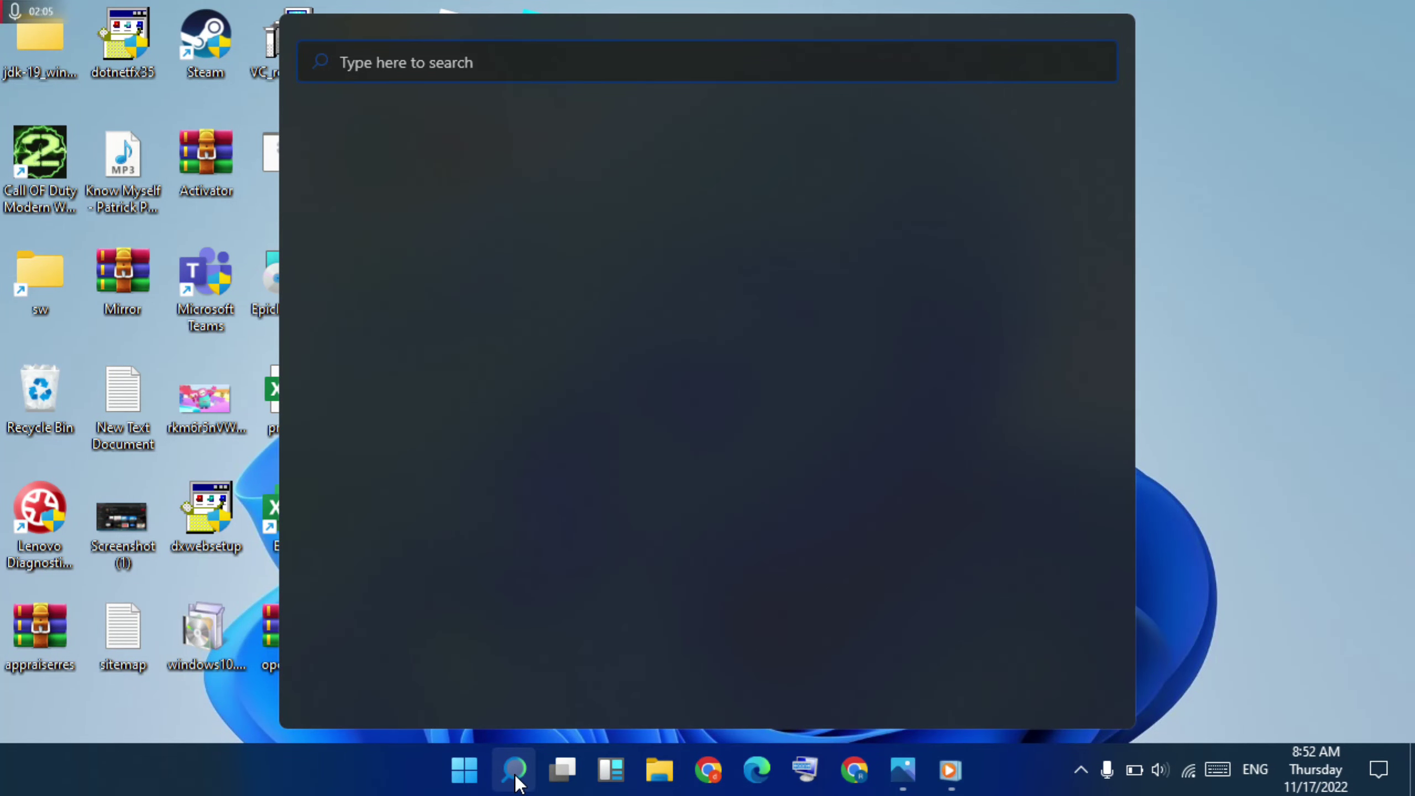
pyautogui.write('contro')
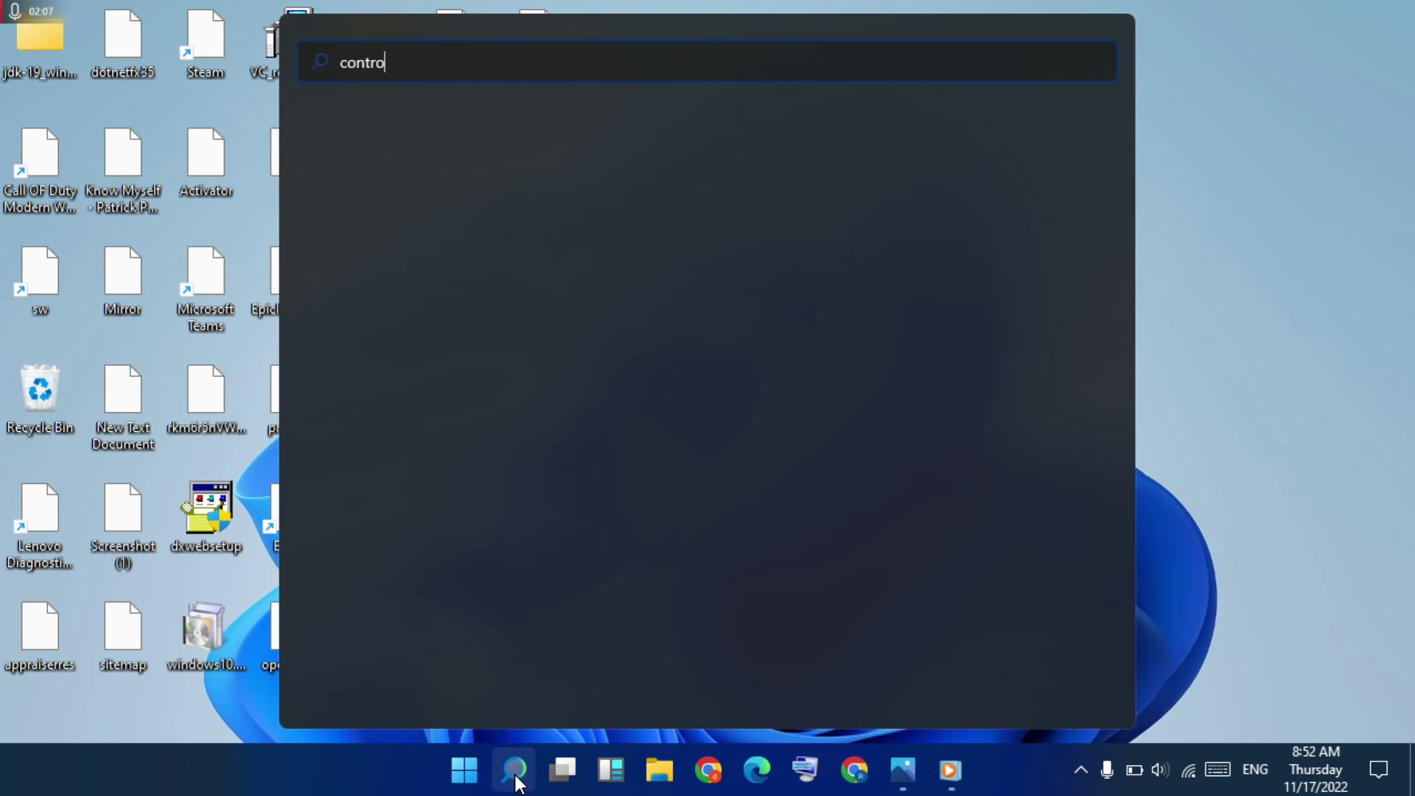
pyautogui.write('l panel')
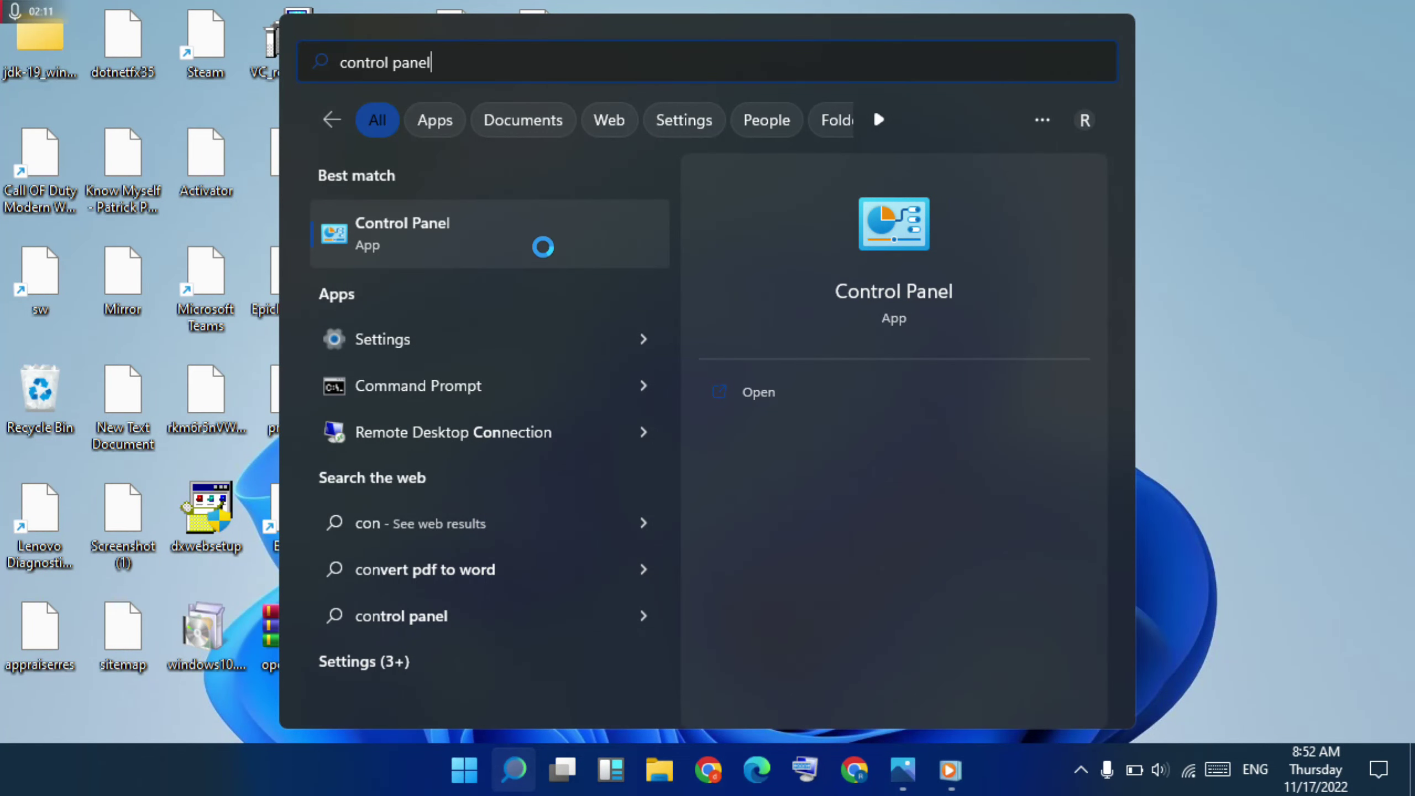
# Open Control Panel from the search results and launch its Java item
pyautogui.click(469, 237)
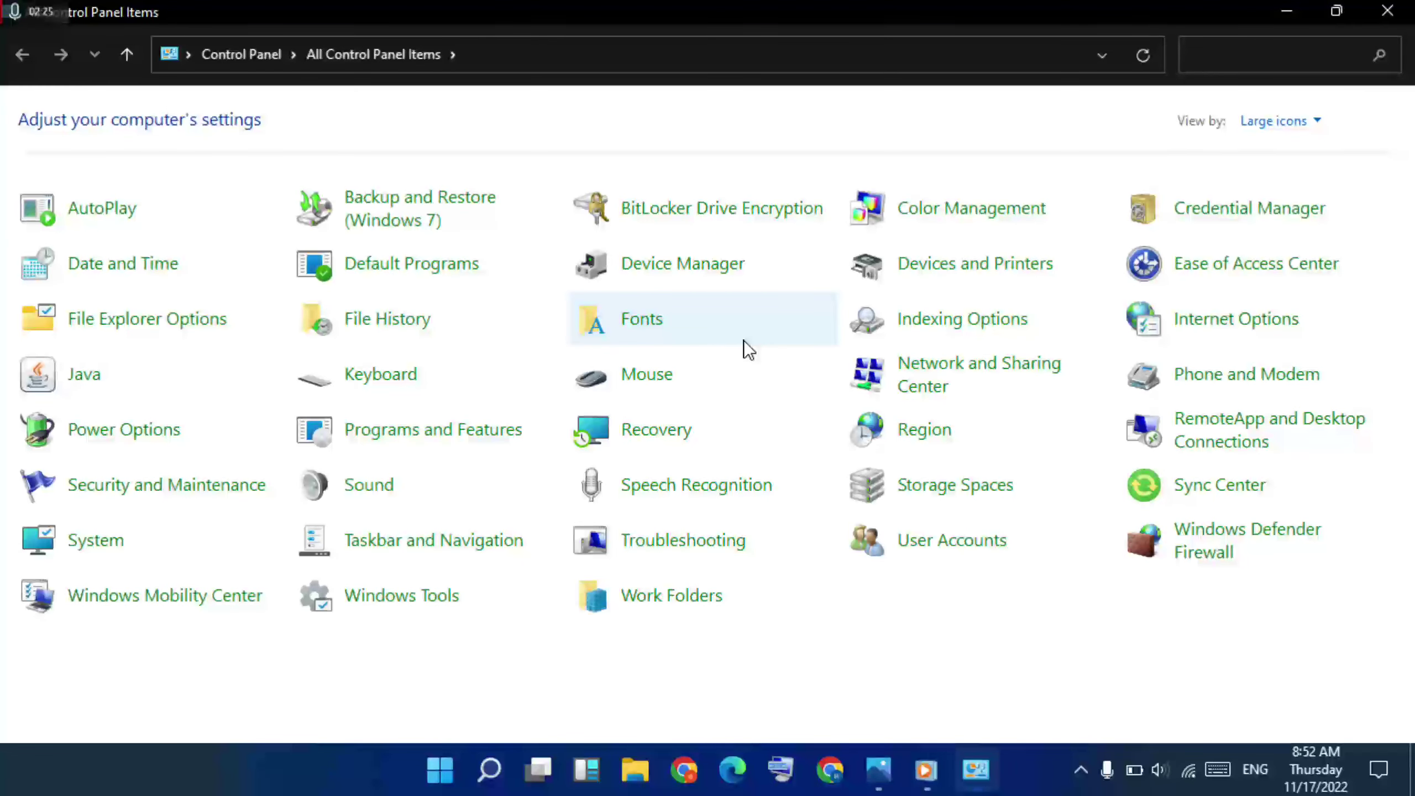
pyautogui.click(88, 391)
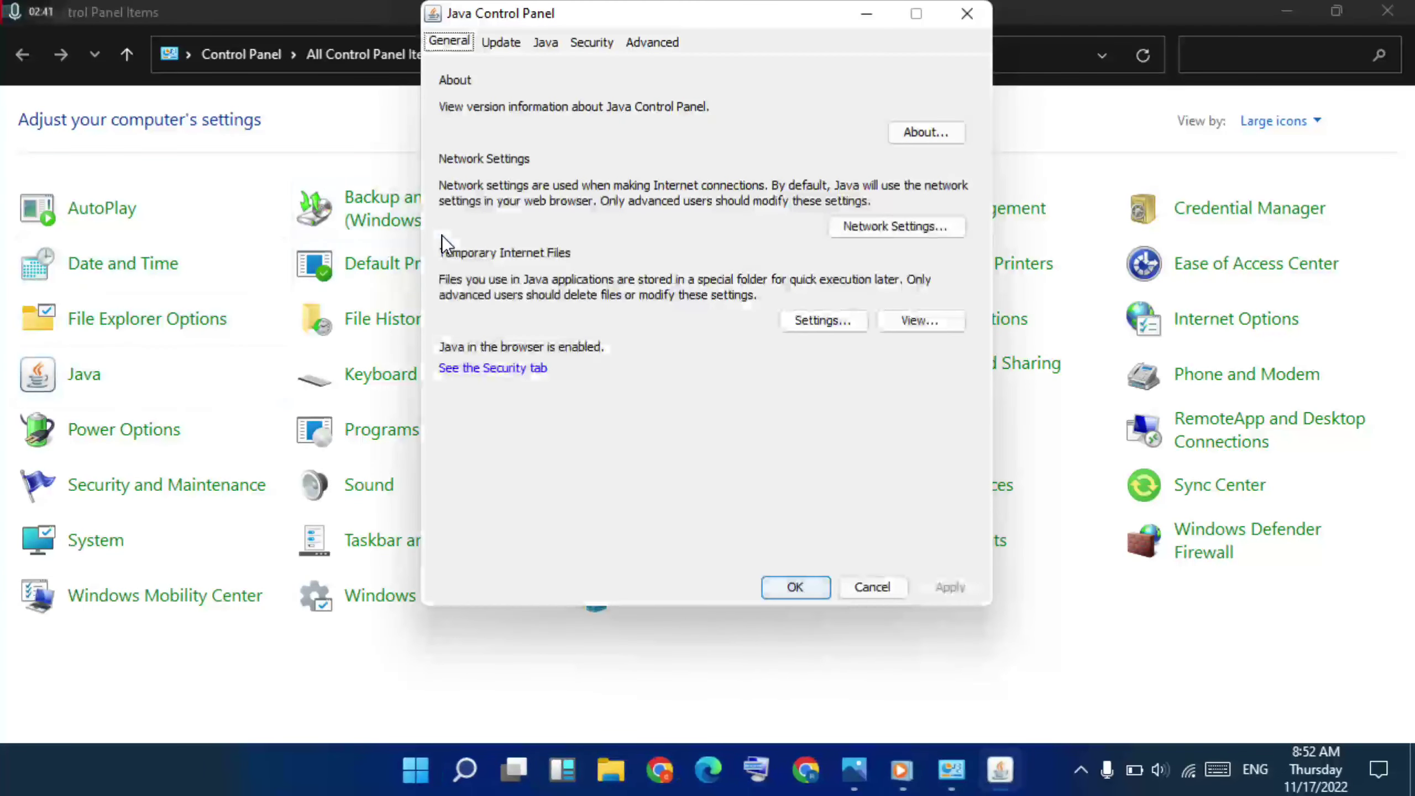
# Run Update Now from the Java Update tab and allow Java SE Runtime Environment's changes
pyautogui.click(504, 44)
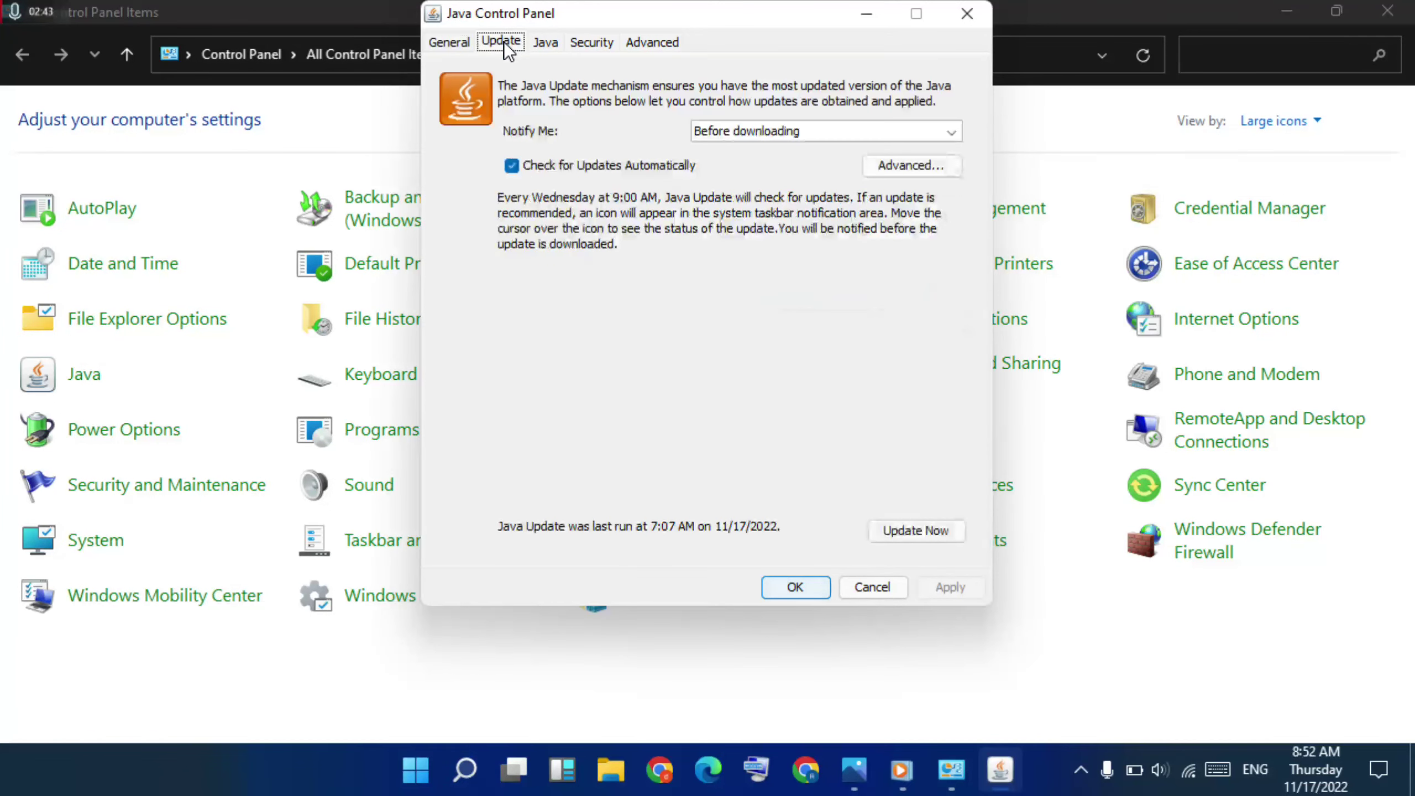
pyautogui.click(927, 527)
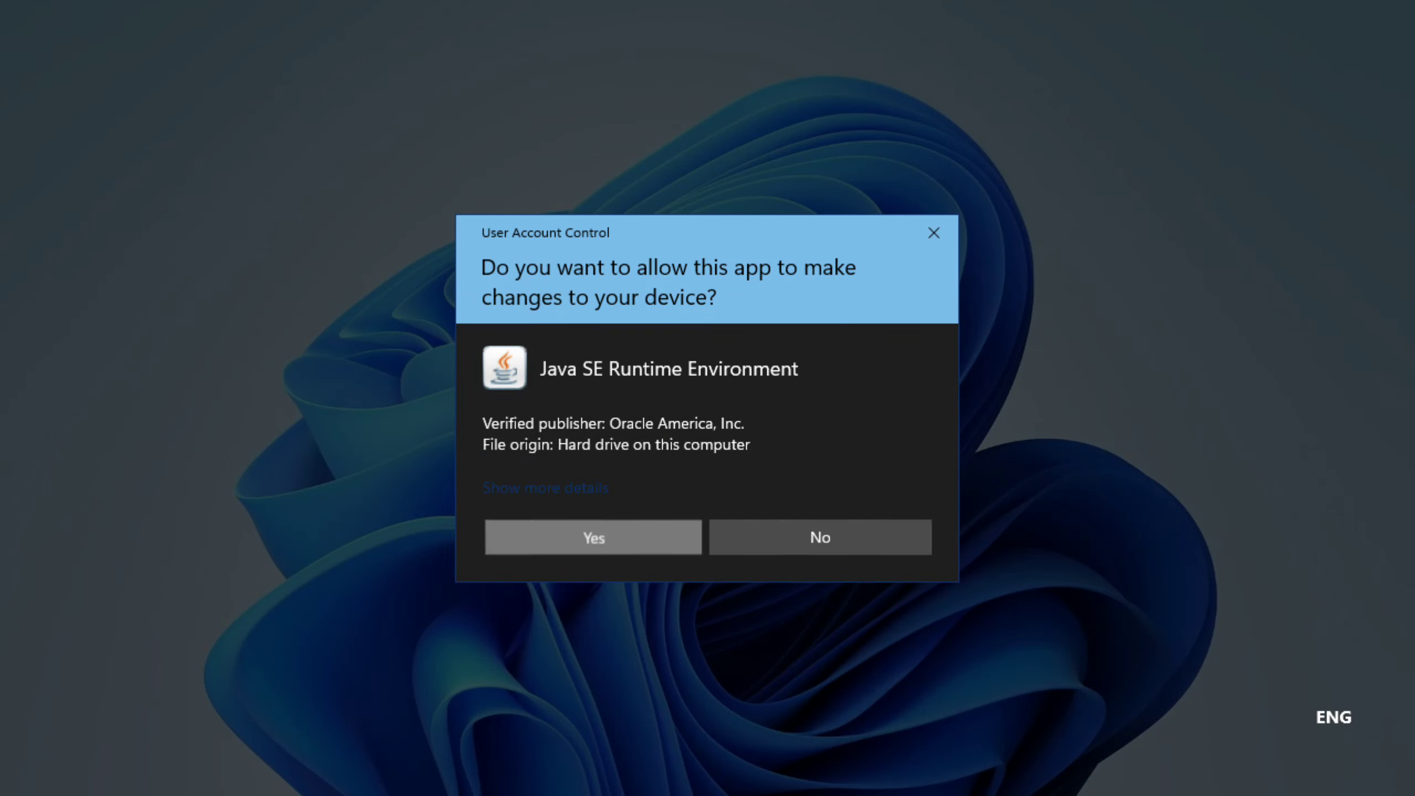
pyautogui.click(609, 537)
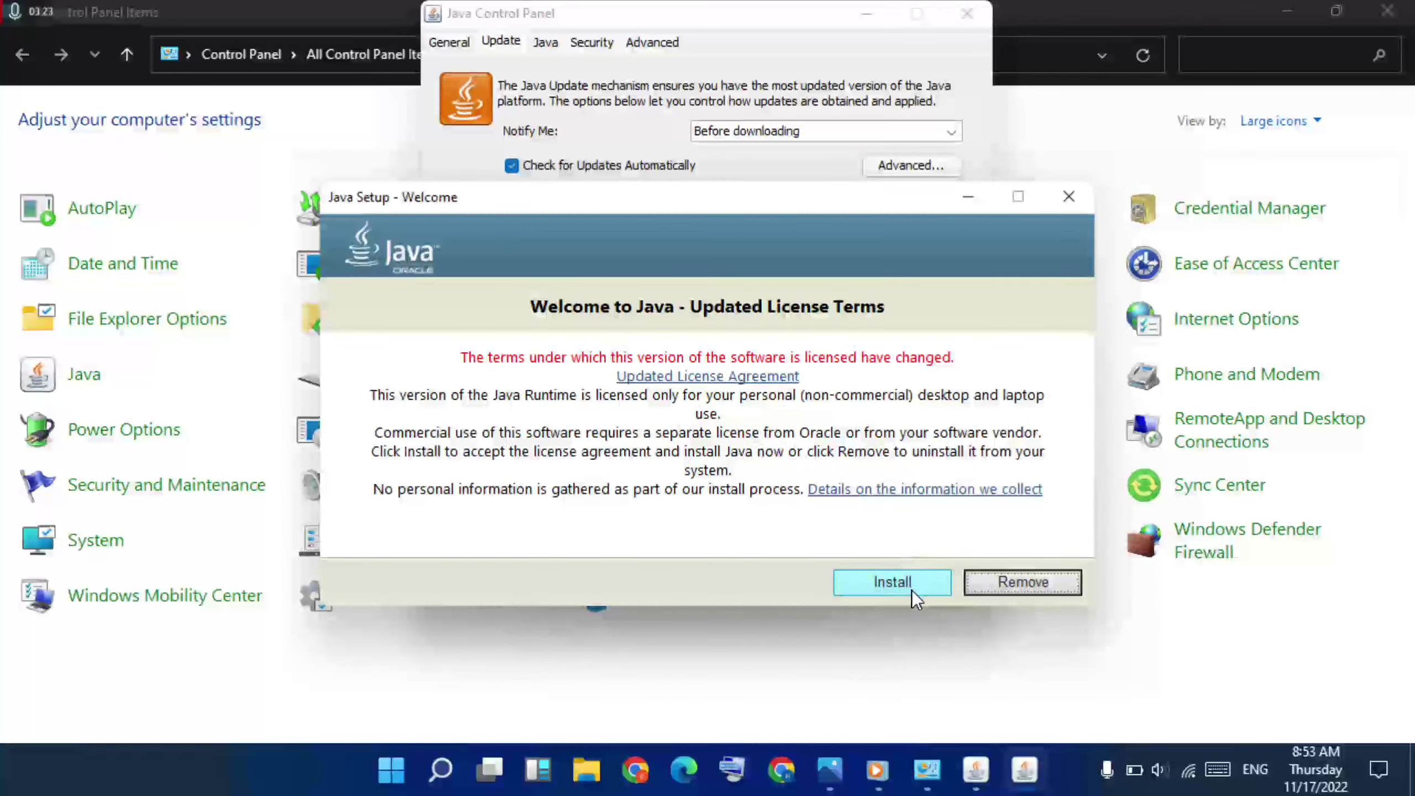
# Accept the updated license terms to install Java, then close the Java Control Panel with OK
pyautogui.click(893, 582)
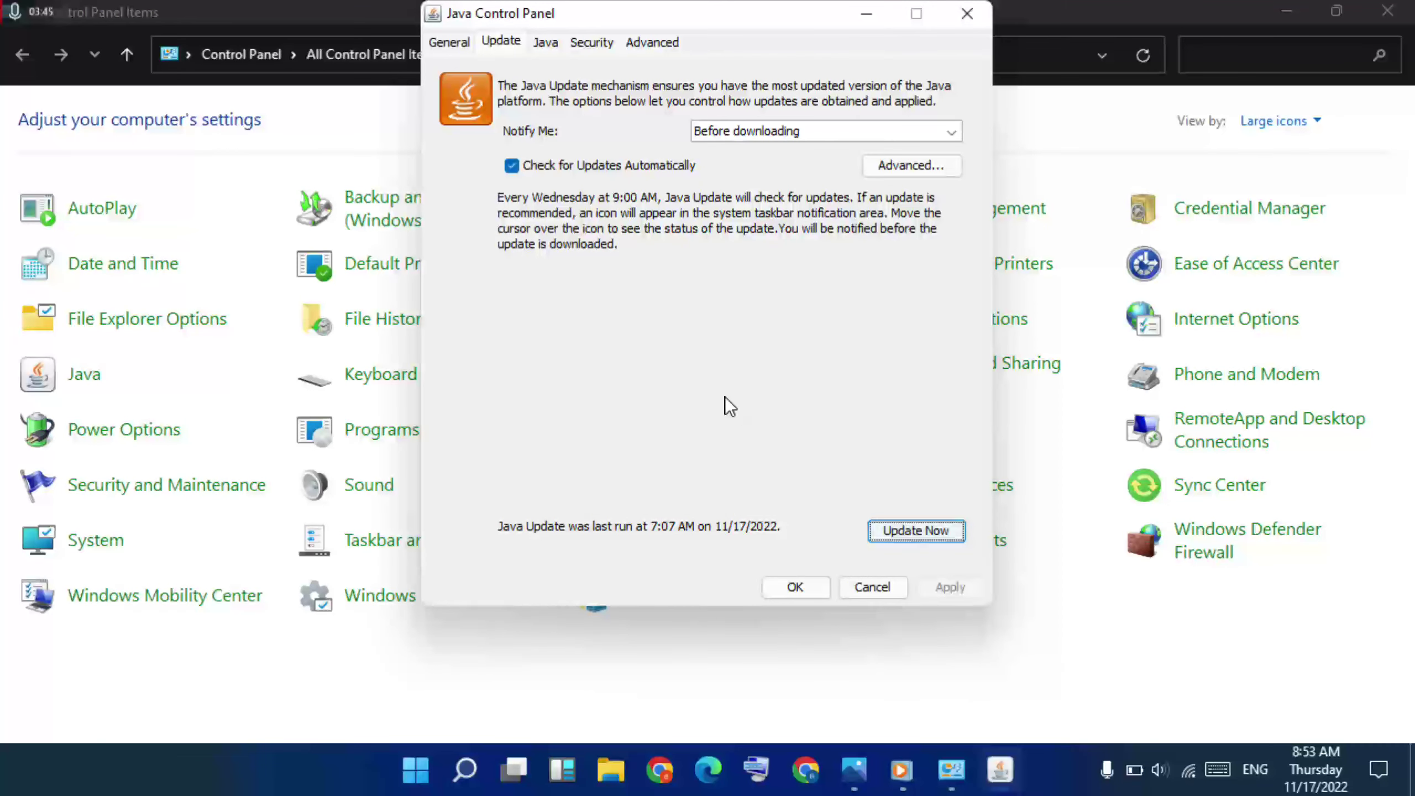
pyautogui.click(795, 586)
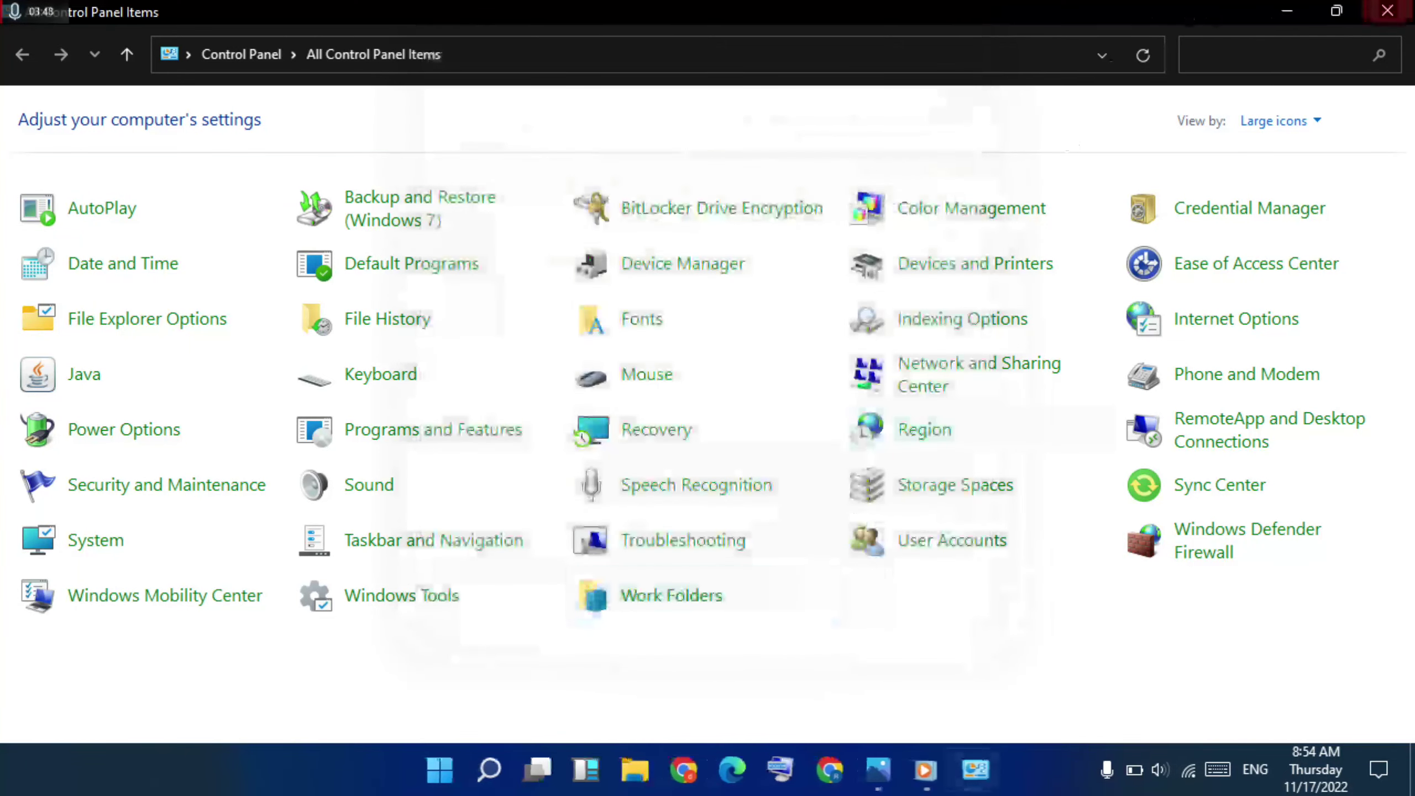
# Close Control Panel, then tick Run as administrator in the Minecraft shortcut's Compatibility properties and save
pyautogui.click(1387, 10)
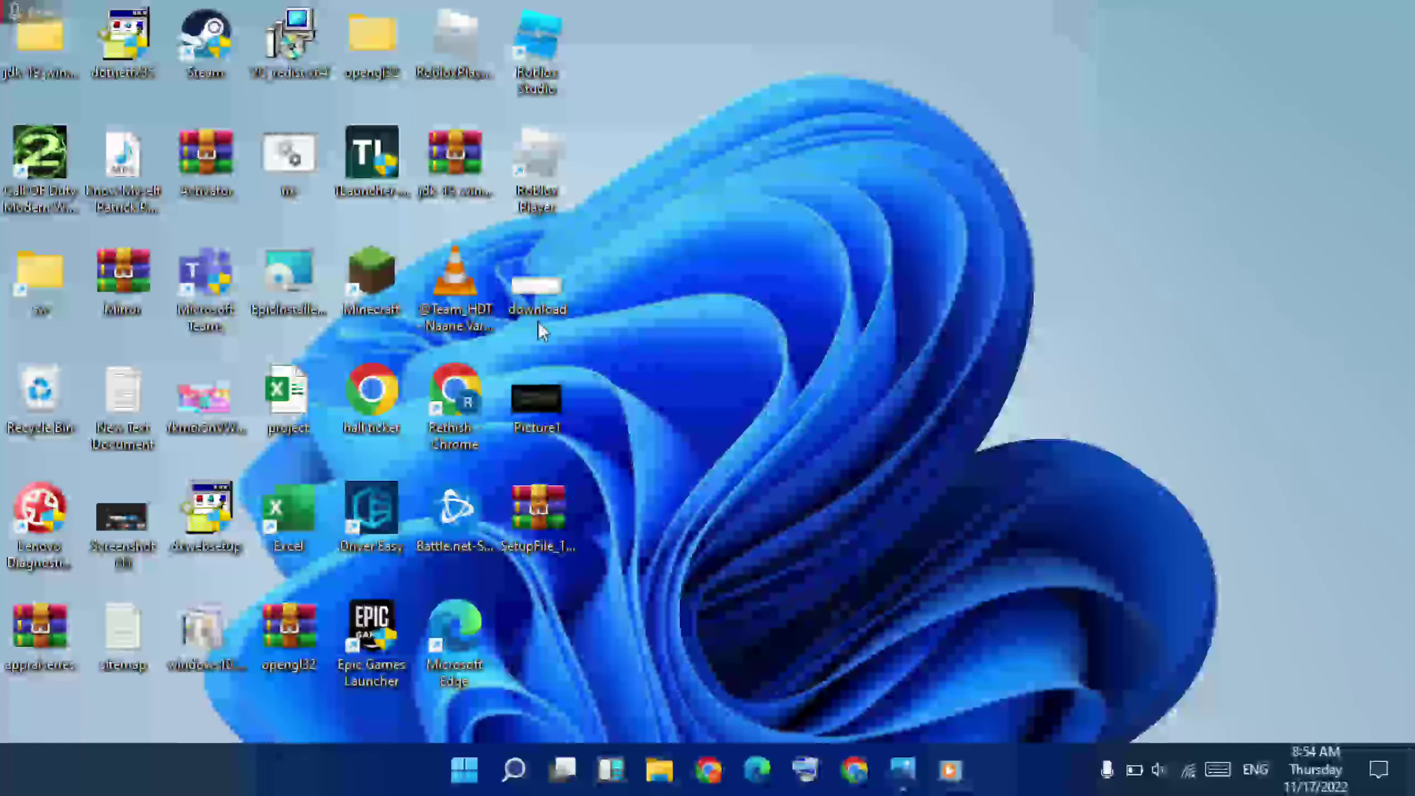
pyautogui.rightClick(380, 263)
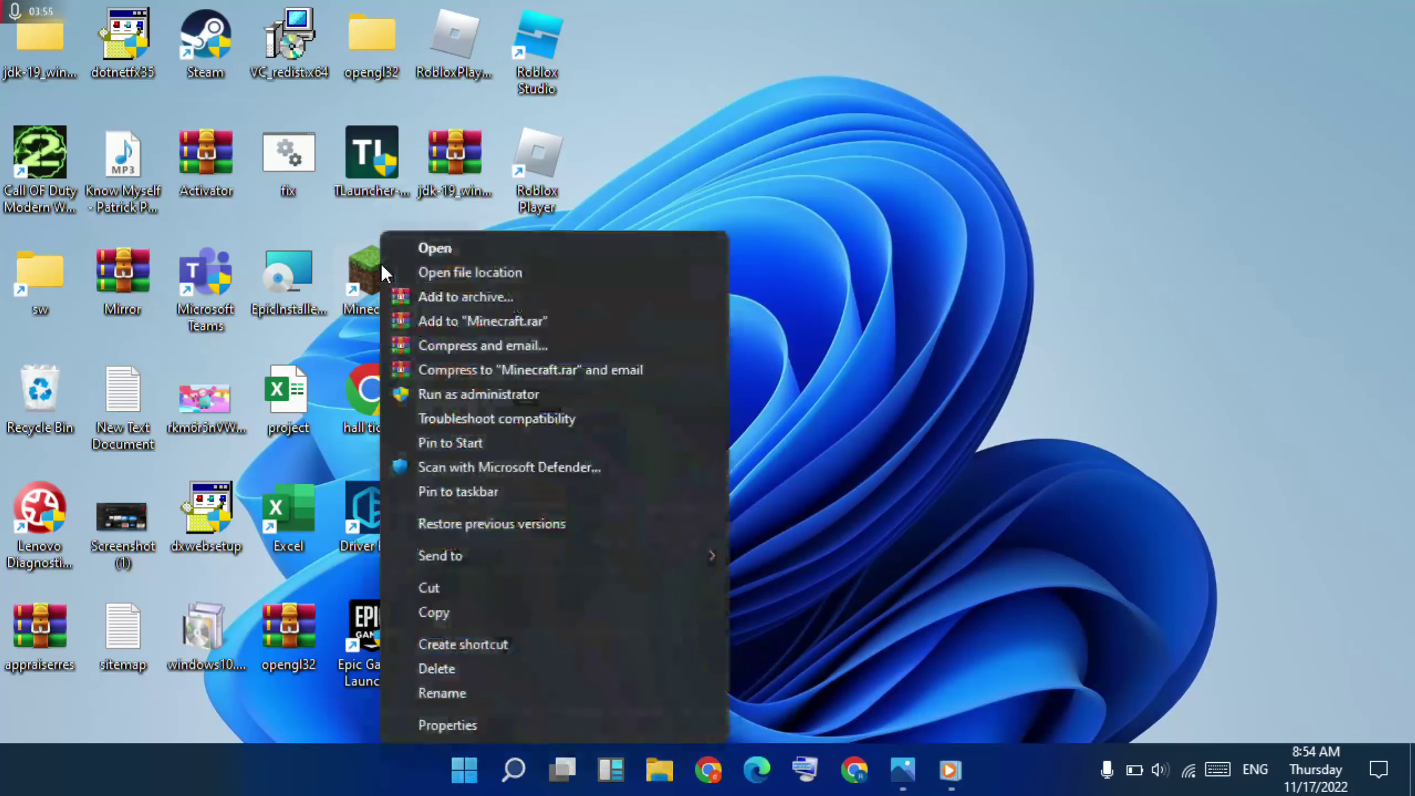
pyautogui.click(456, 720)
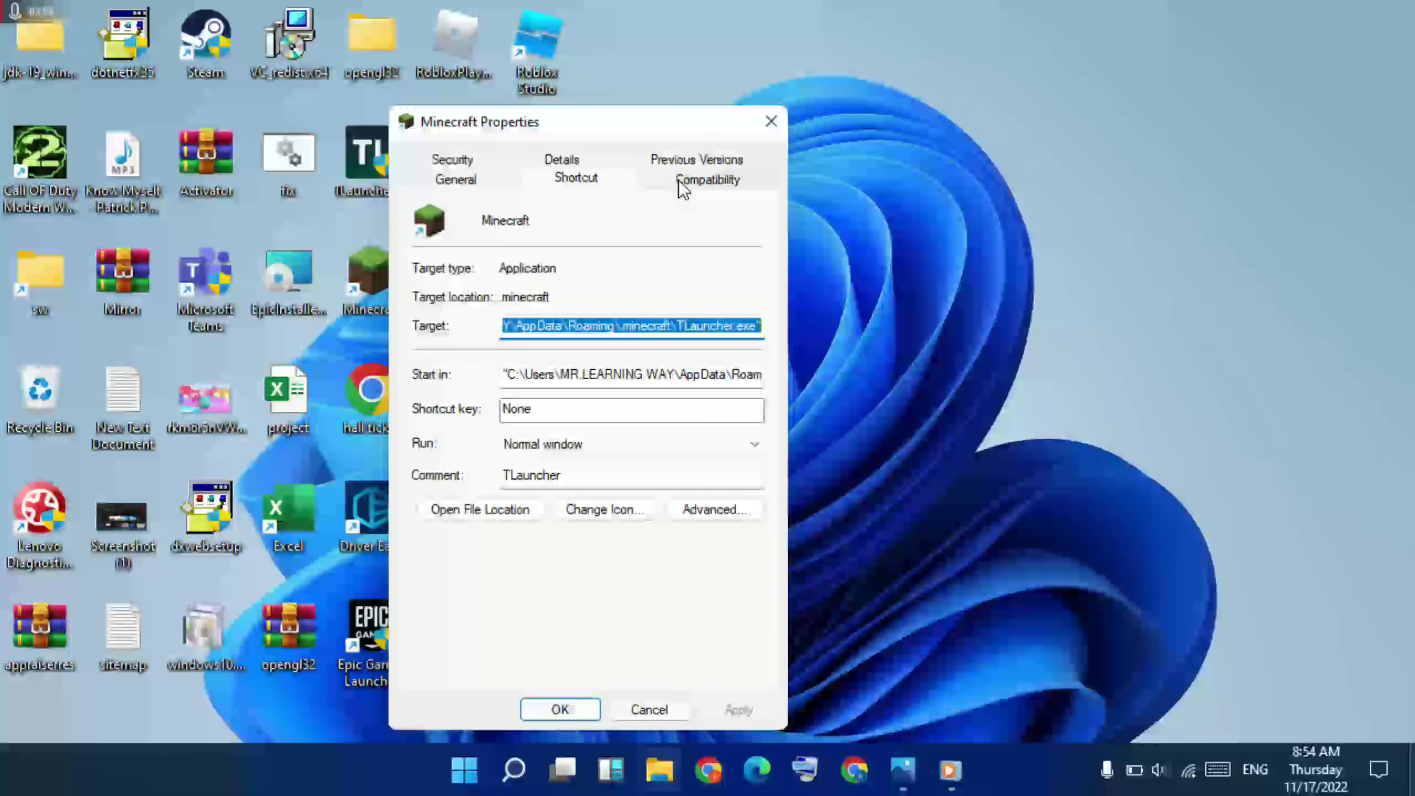
pyautogui.click(680, 179)
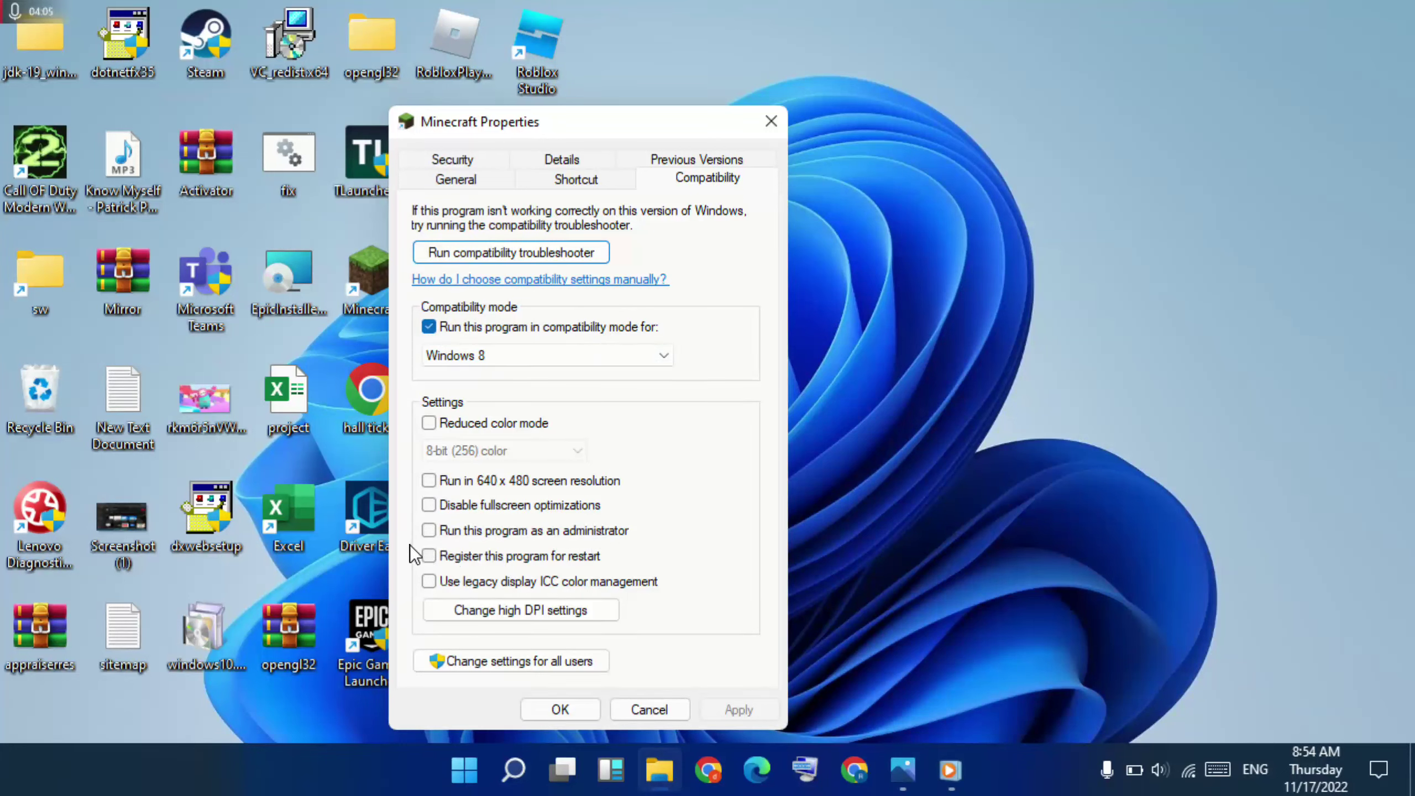
pyautogui.click(431, 536)
pyautogui.click(741, 713)
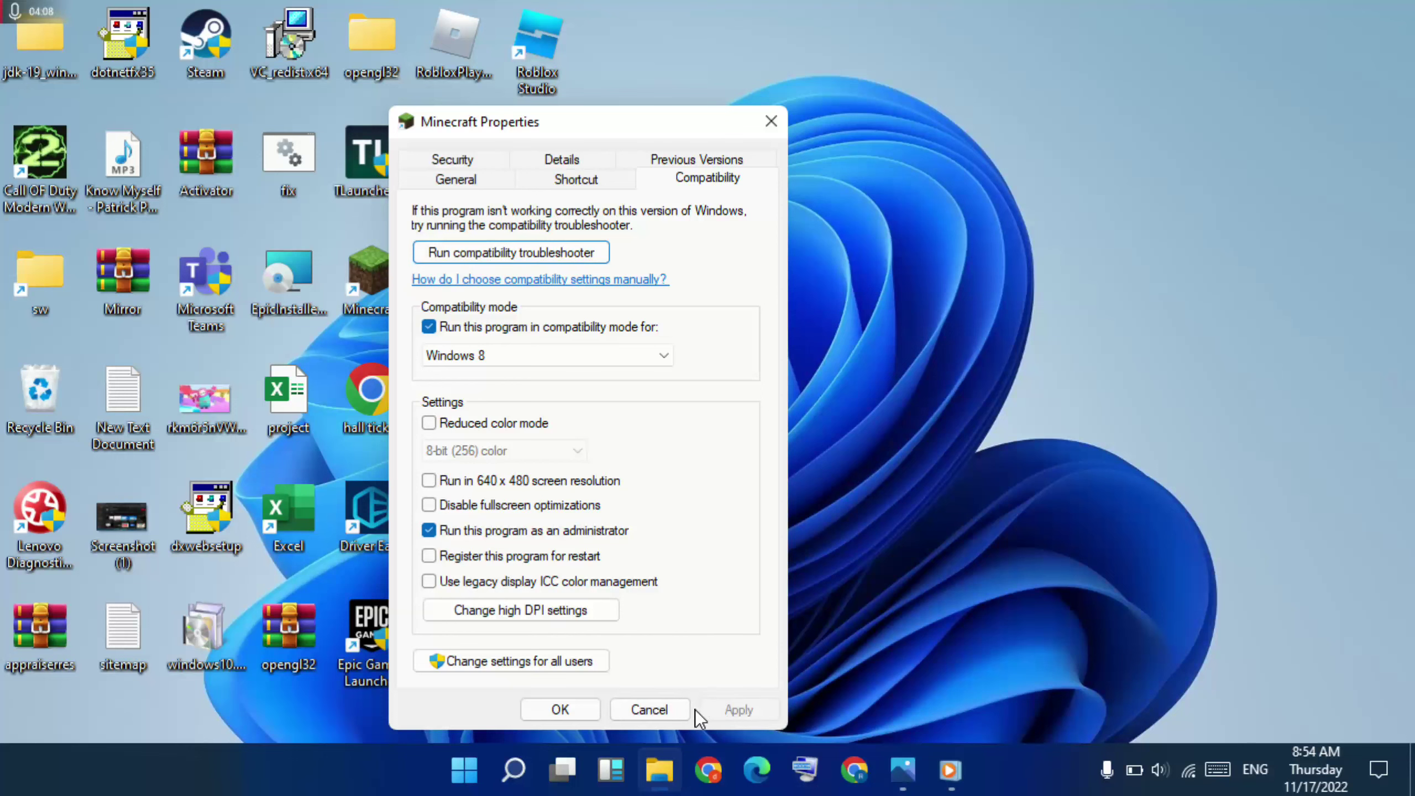
pyautogui.click(564, 711)
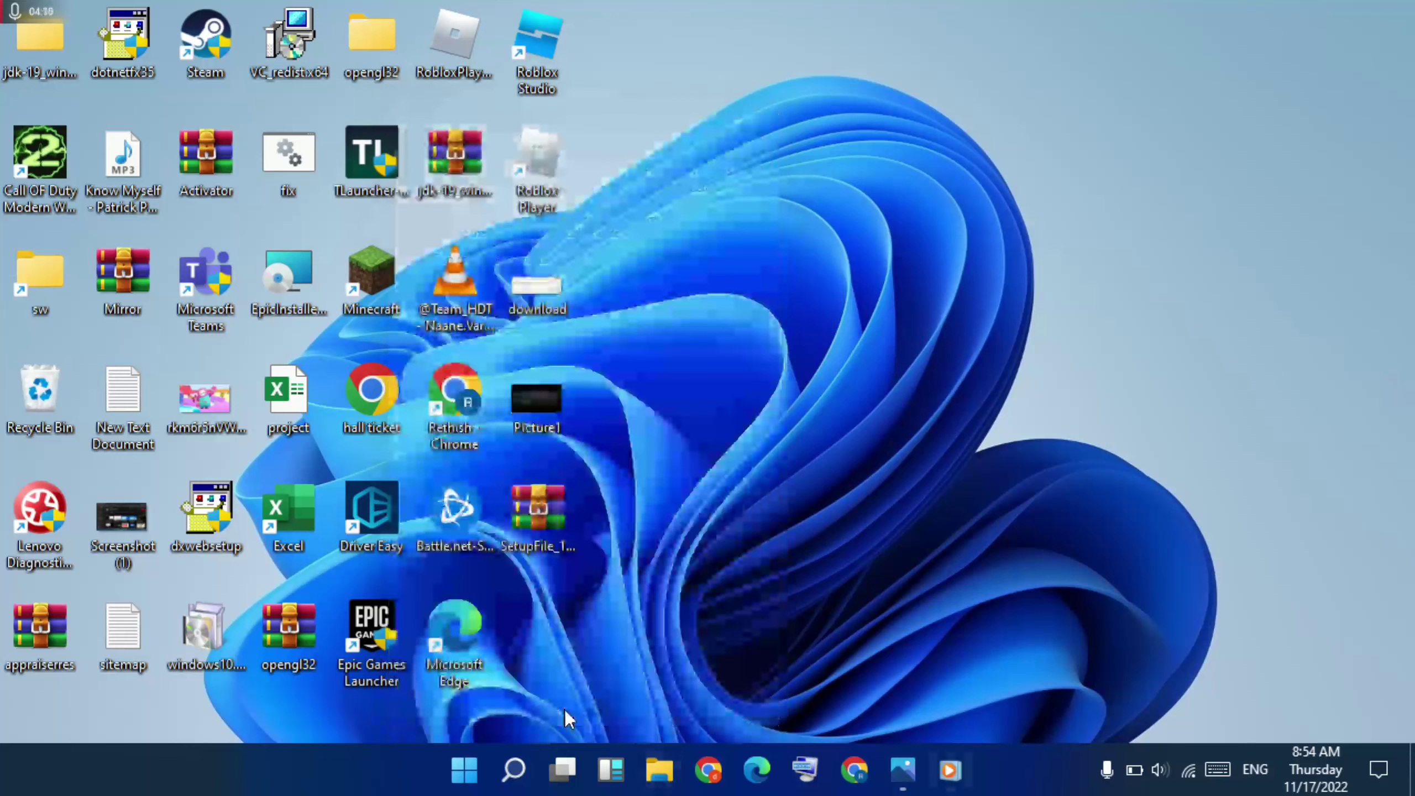
# Choose Restart from the Start menu's power options, then dismiss the Start menu
pyautogui.click(474, 775)
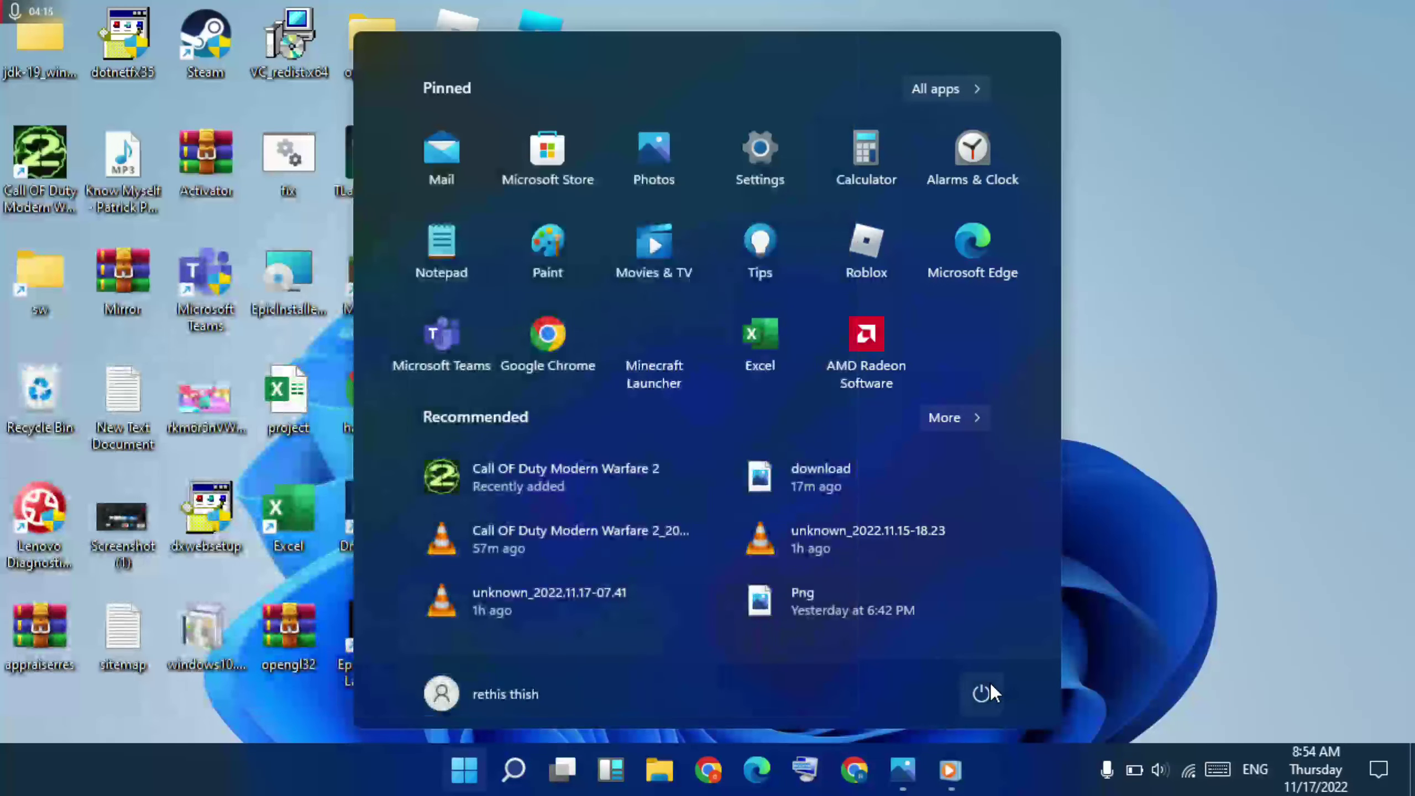
pyautogui.click(991, 685)
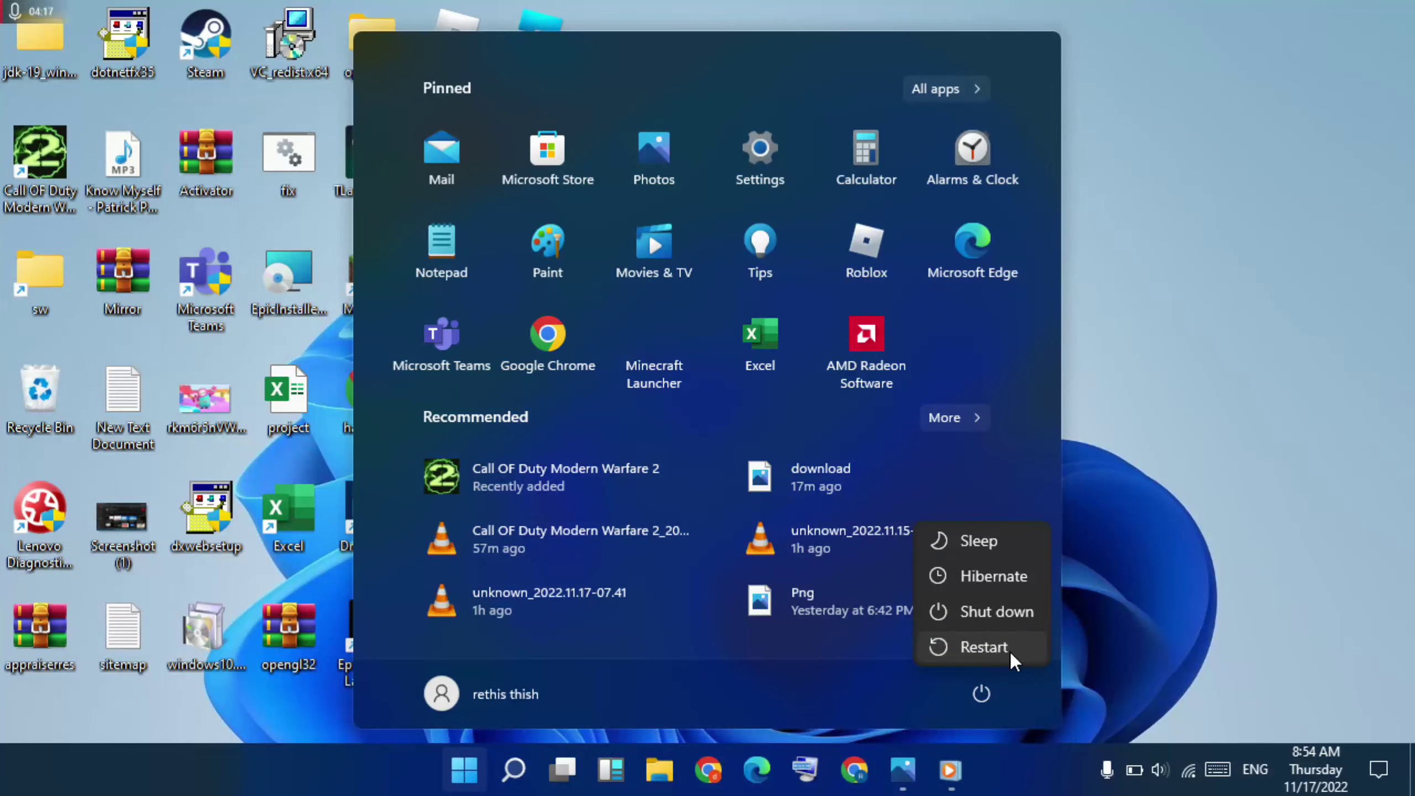
pyautogui.click(1119, 635)
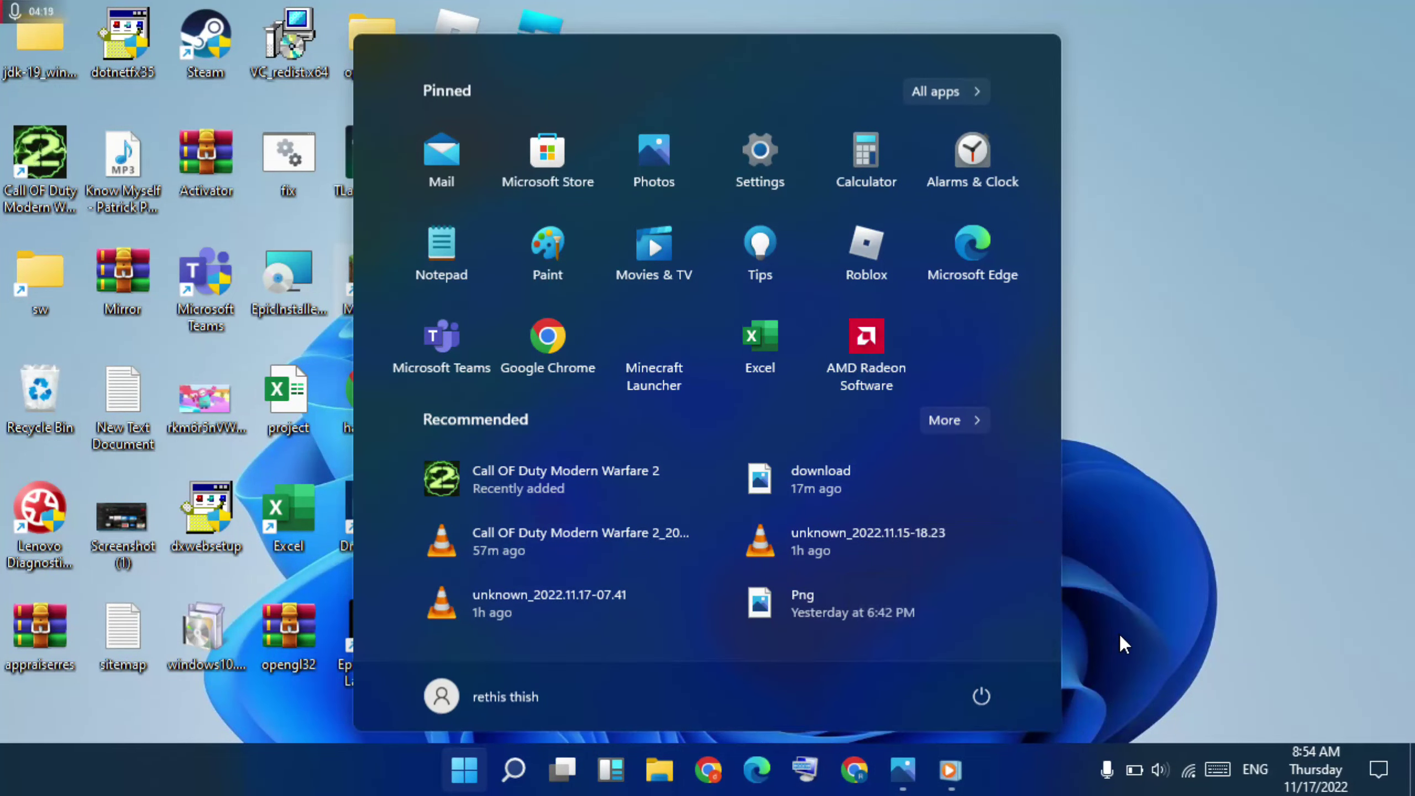
pyautogui.click(1119, 635)
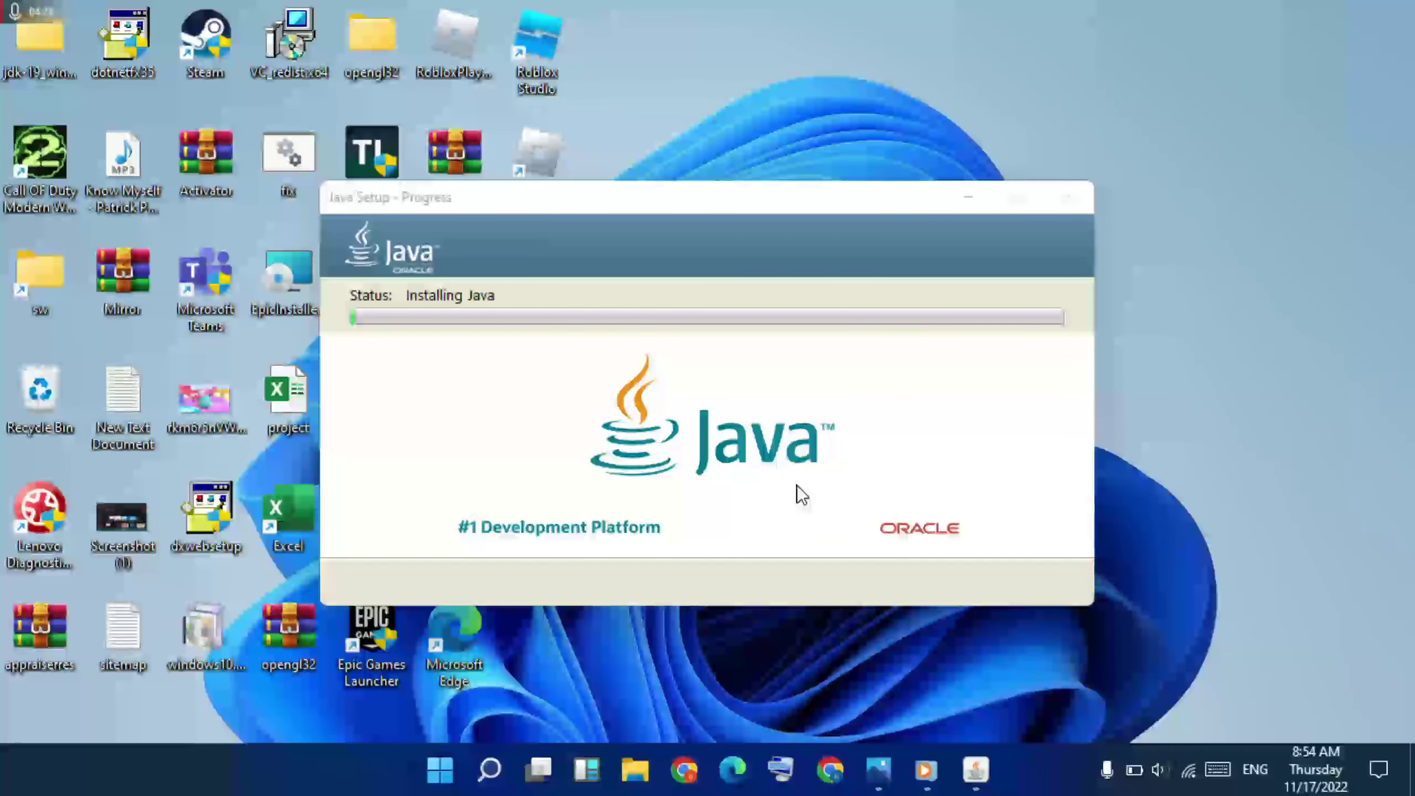